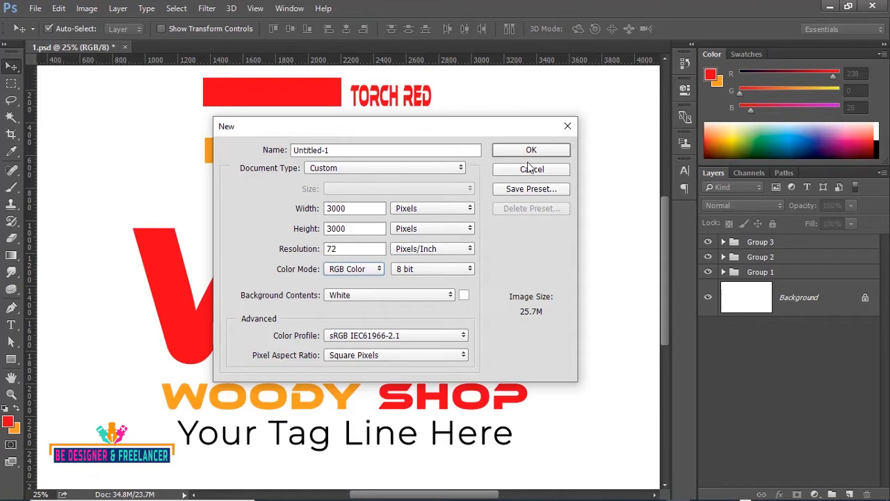
# Step: Create the 3000 × 3000 pixel white RGB document at 72 pixels/inch and add red "WS" text in Ethnocentric Regular at 600 px
pyautogui.click(529, 150)
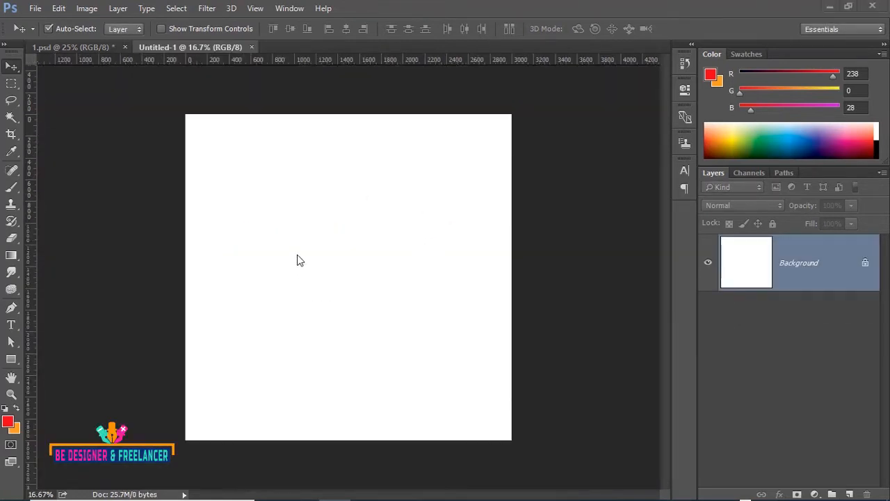
pyautogui.click(11, 326)
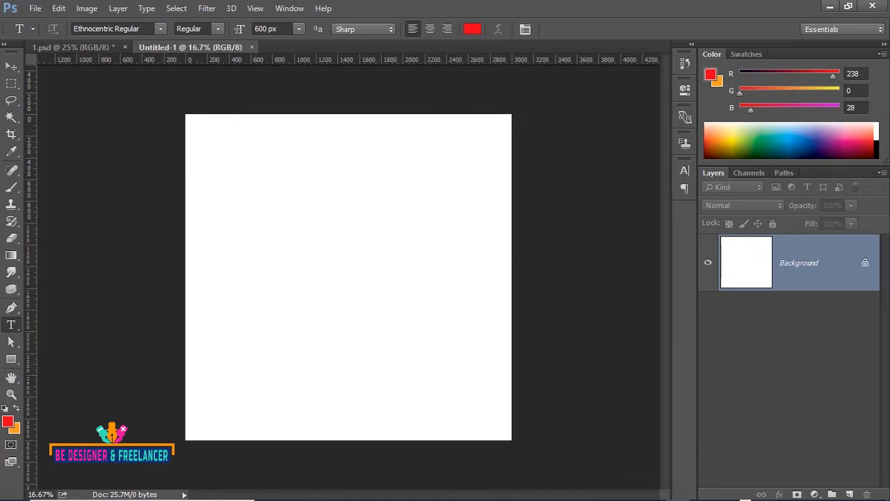
pyautogui.click(701, 487)
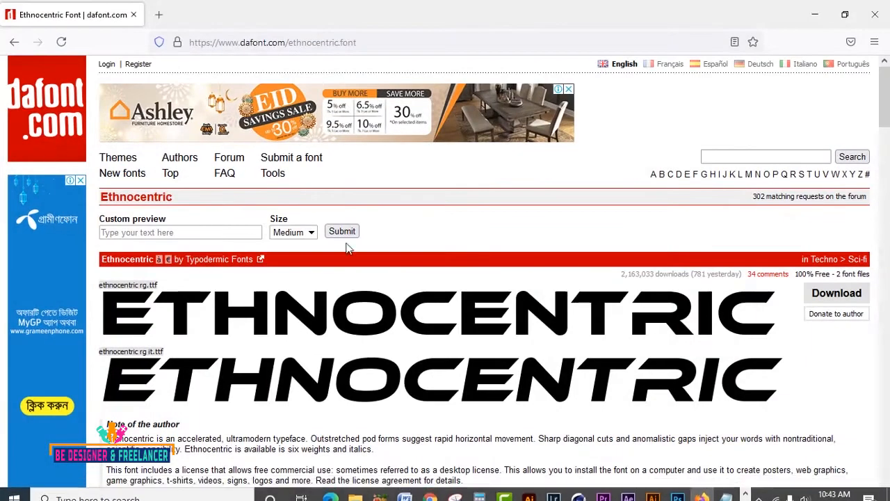
pyautogui.click(814, 14)
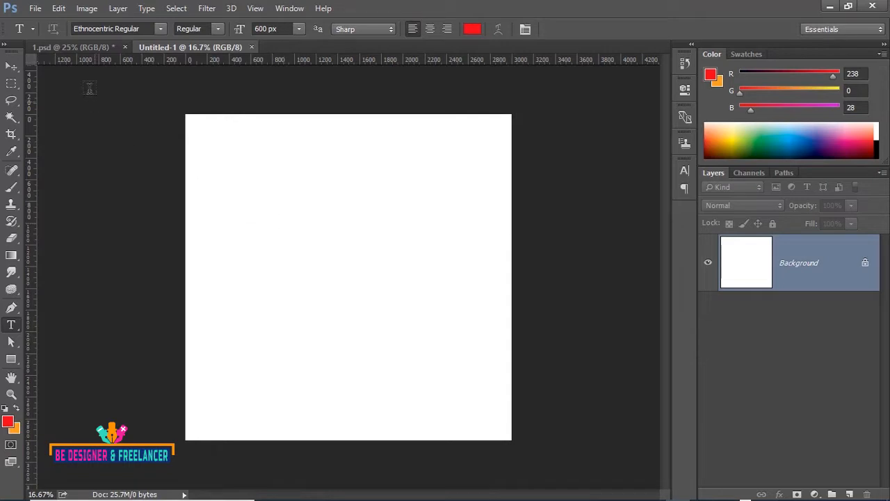
pyautogui.click(82, 46)
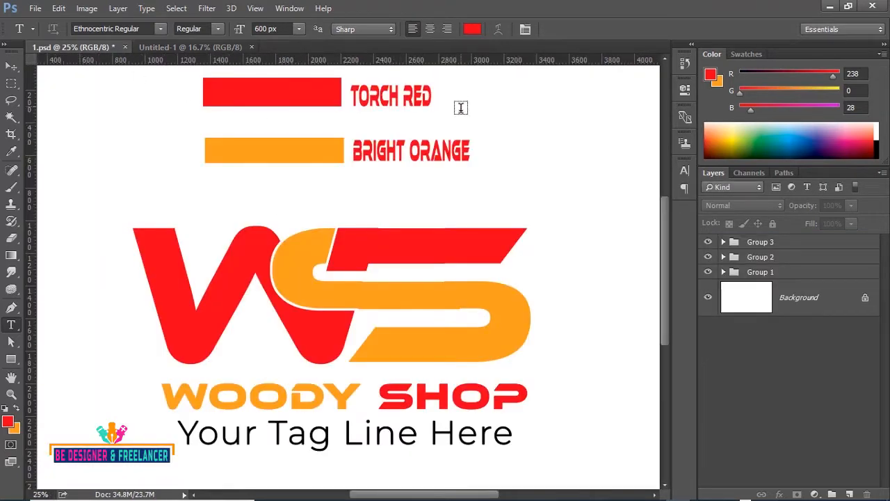
pyautogui.click(209, 47)
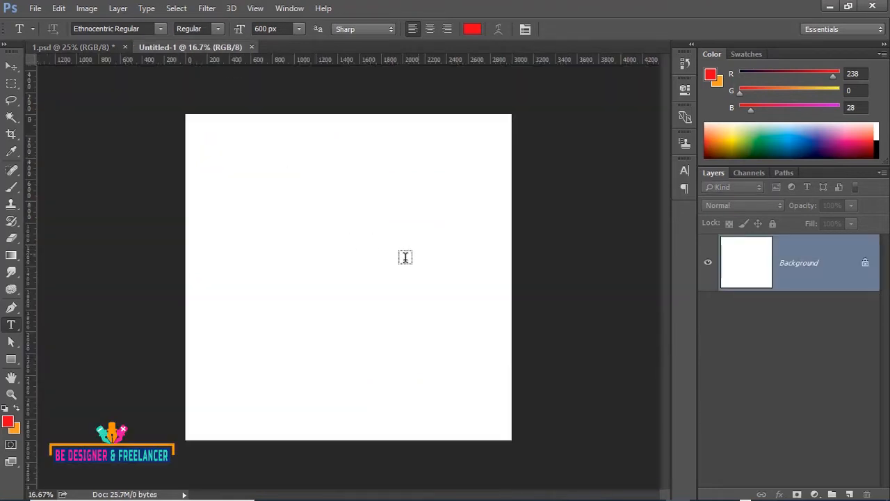
pyautogui.click(279, 271)
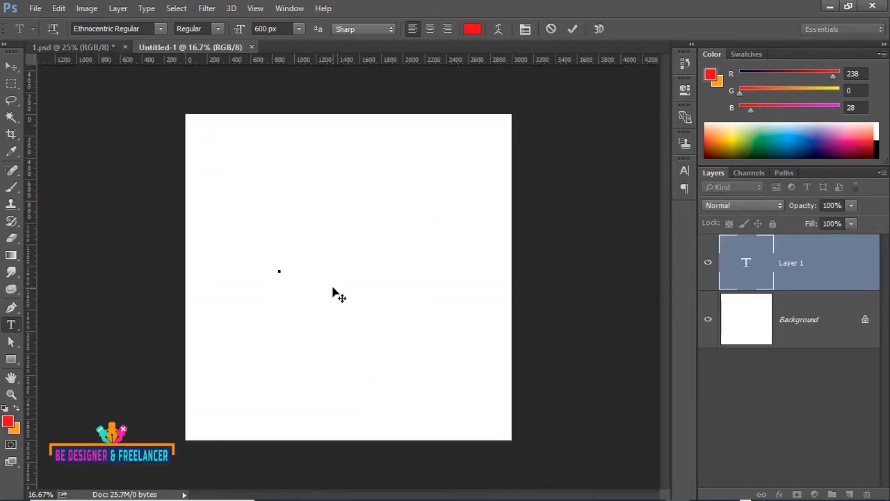
pyautogui.write('WS')
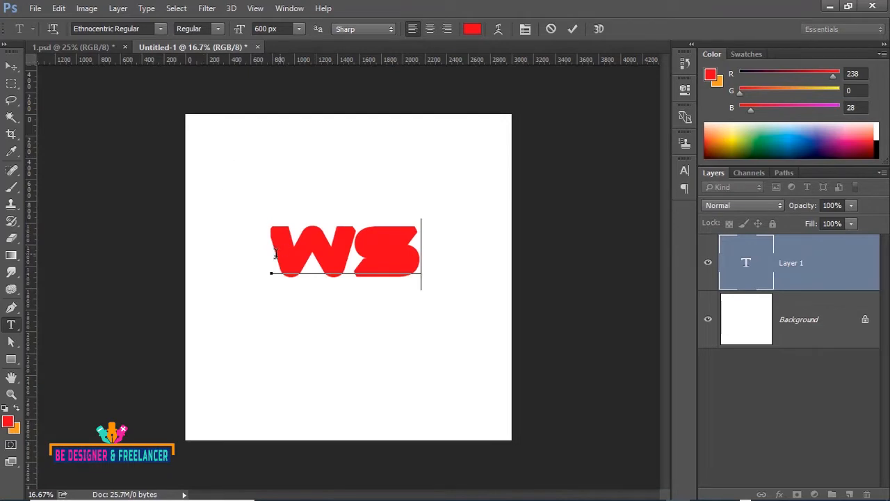
# Step: Set the WS text's vertical and horizontal scale to 150% and move it to the middle of the canvas
pyautogui.doubleClick(391, 252)
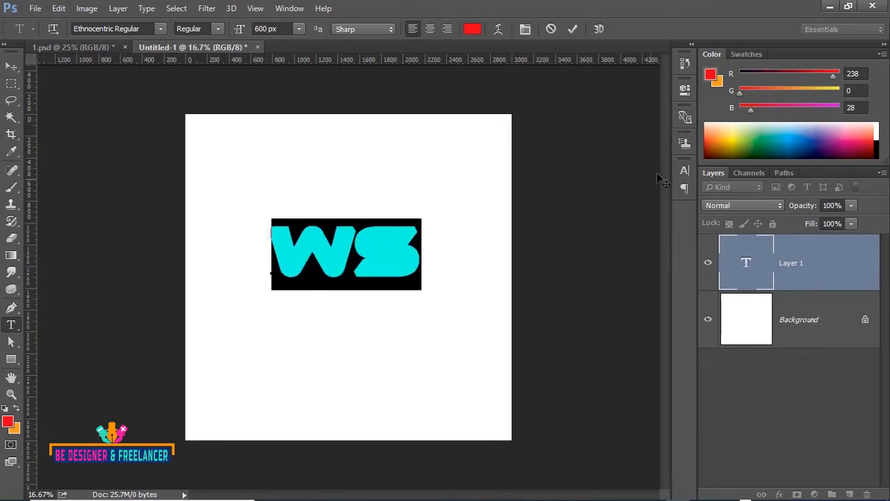
pyautogui.click(684, 170)
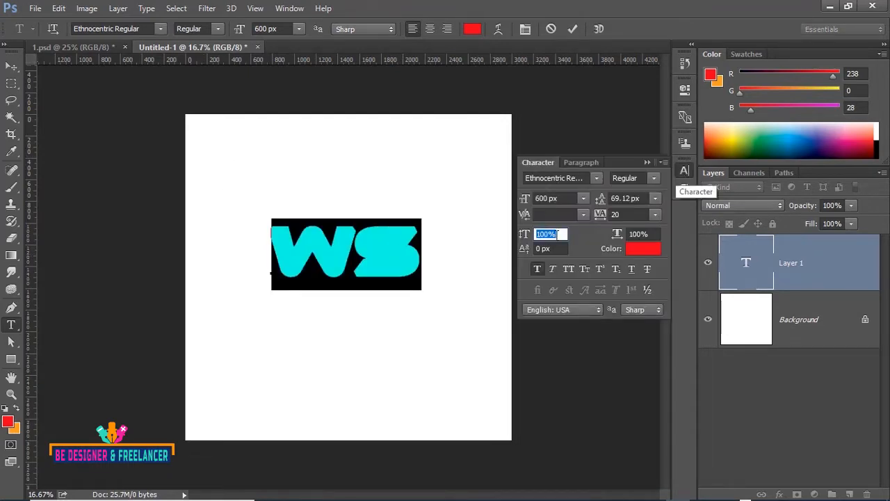
pyautogui.click(551, 234)
pyautogui.click(527, 234)
pyautogui.write('150')
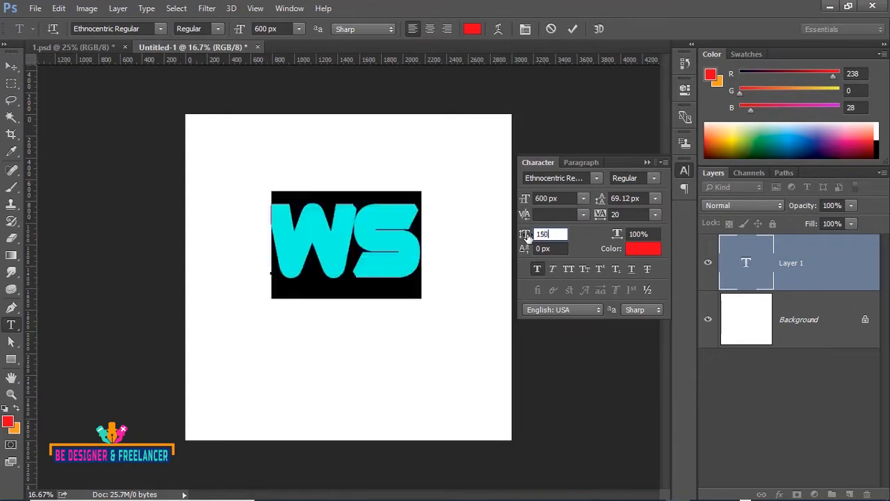
pyautogui.click(618, 235)
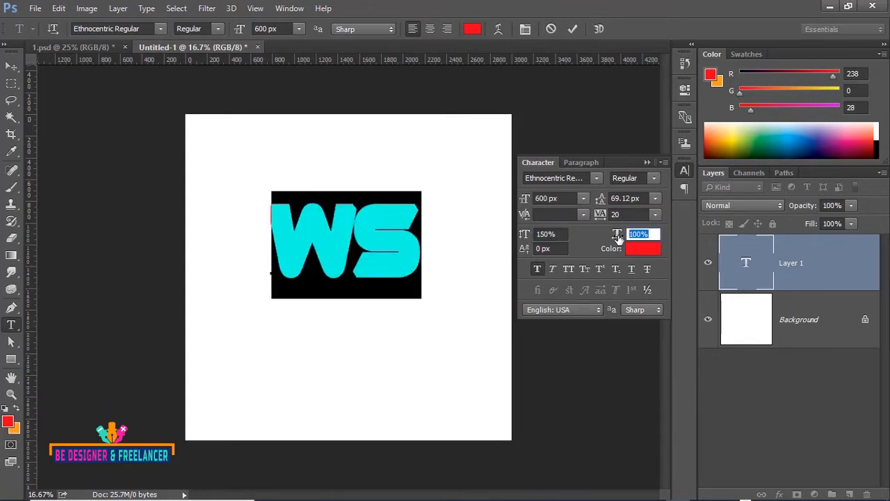
pyautogui.write('150')
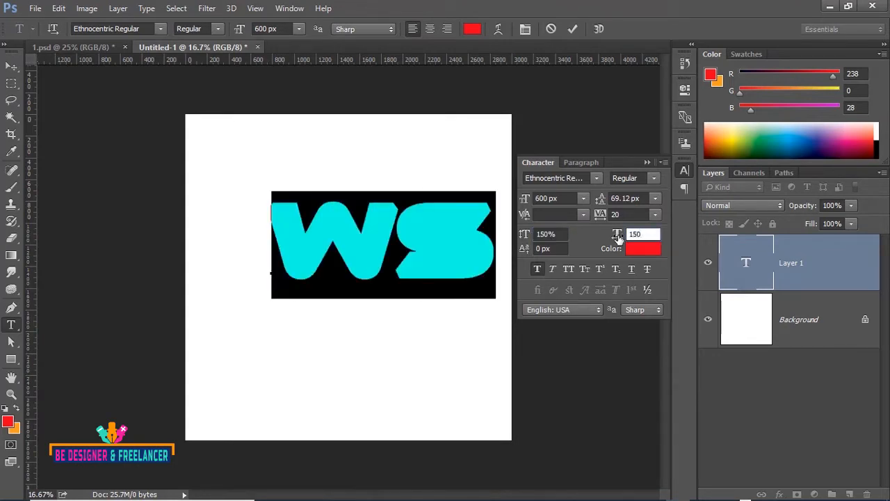
pyautogui.click(648, 163)
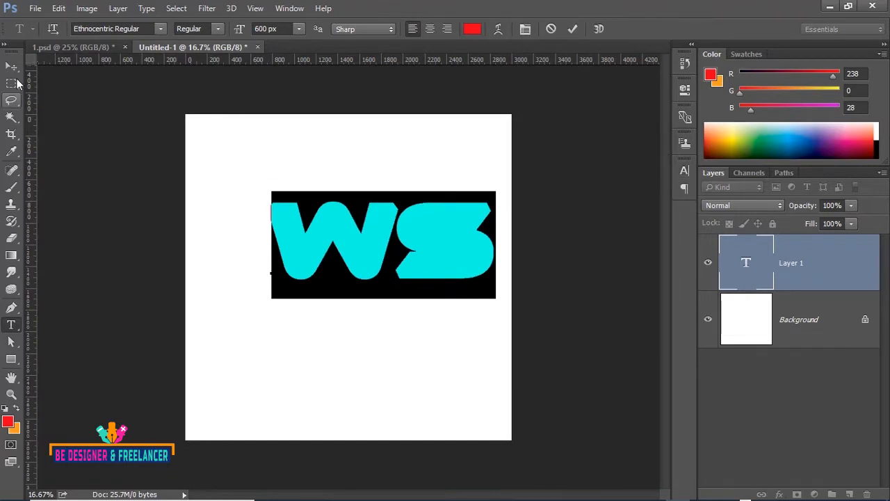
pyautogui.click(11, 66)
pyautogui.moveTo(344, 232); pyautogui.dragTo(301, 256)
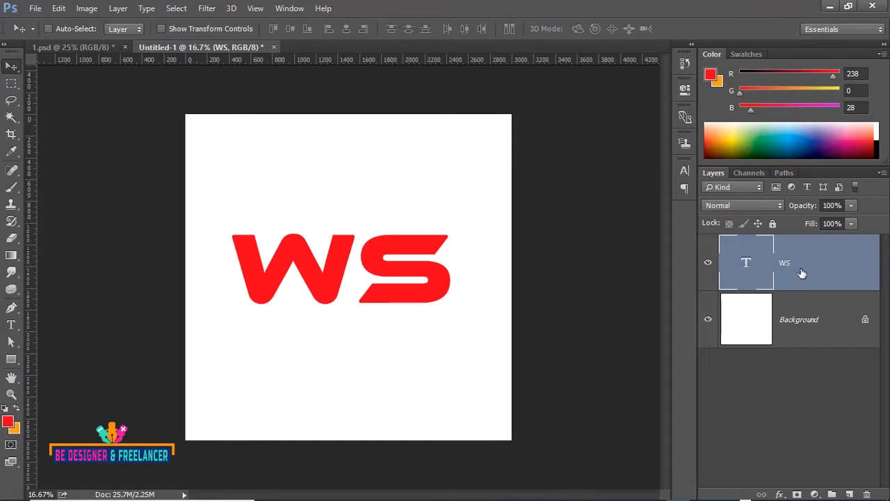
# Step: Make a rasterized duplicate of the WS text layer, with the original text layer hidden
pyautogui.hotkey('ctrl', 'j')
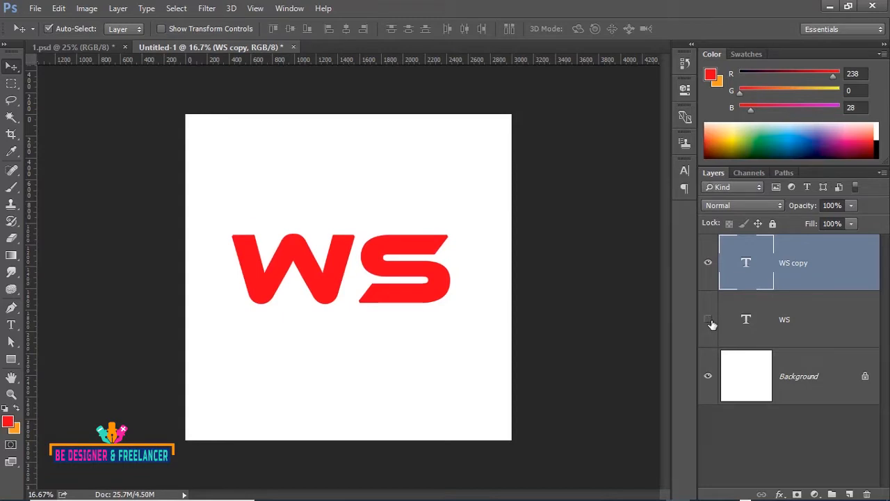
pyautogui.rightClick(816, 268)
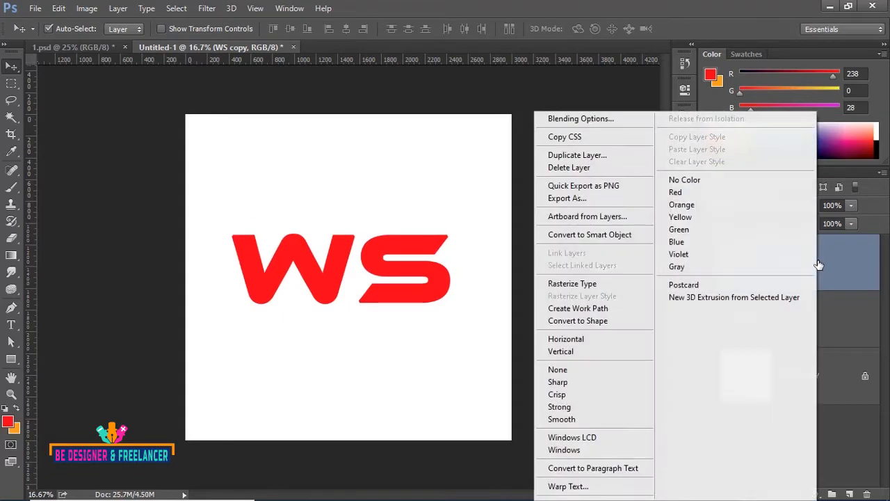
pyautogui.click(587, 284)
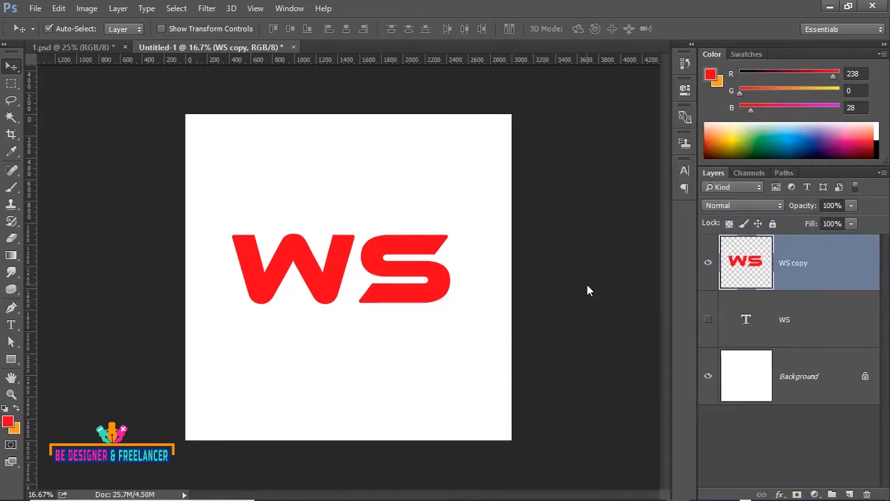
# Step: Select the letter W with the Rectangular Marquee and copy it to its own layer
pyautogui.click(12, 84)
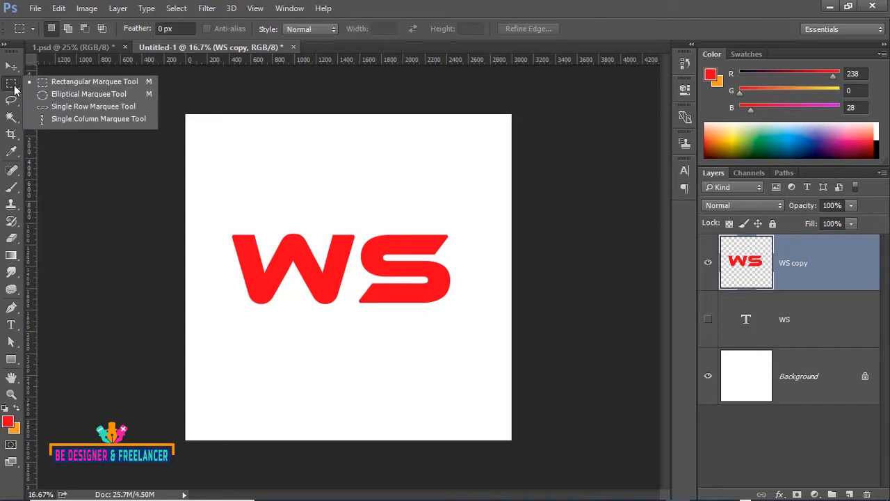
pyautogui.click(55, 83)
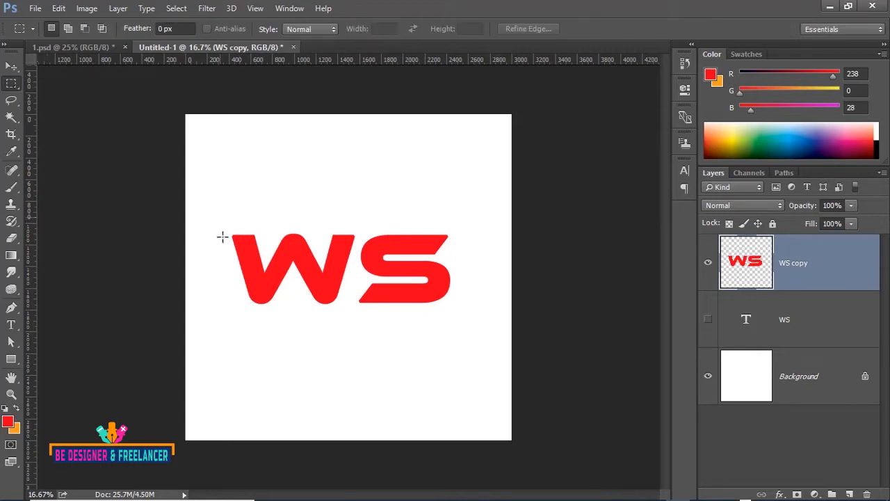
pyautogui.moveTo(220, 218); pyautogui.dragTo(356, 308)
pyautogui.rightClick(313, 268)
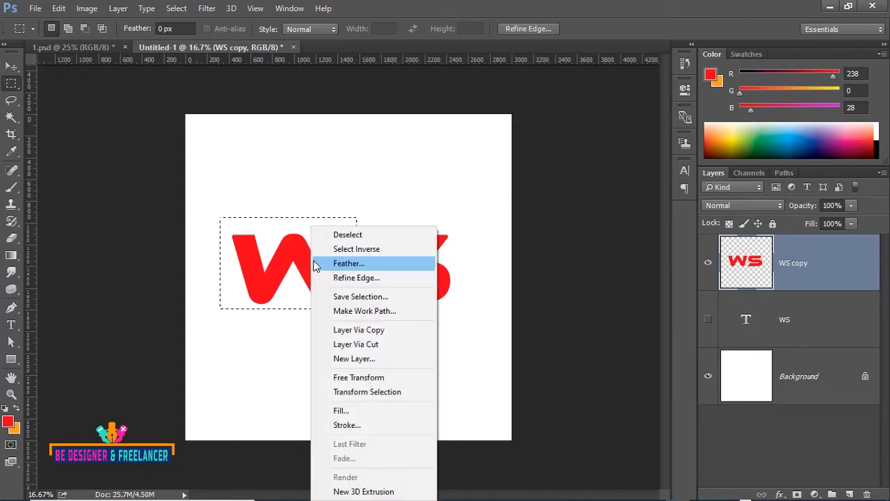
pyautogui.click(360, 331)
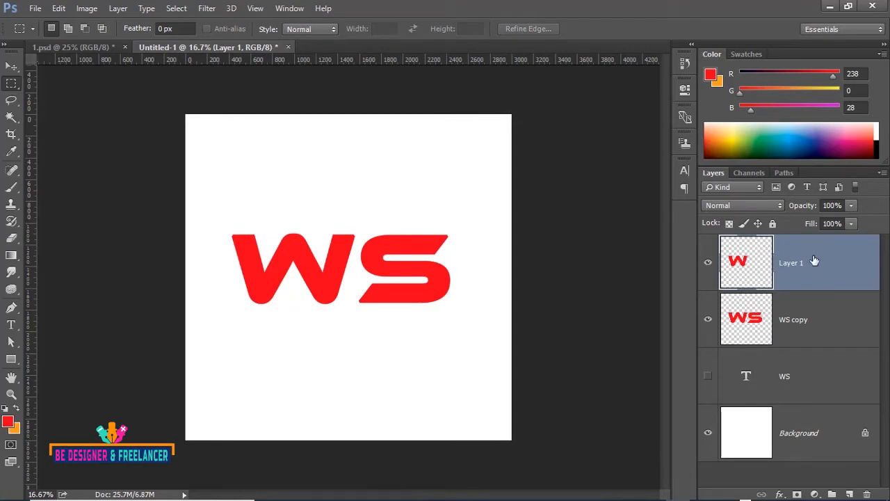
# Step: Select the letter S on the WS copy layer with the Rectangular Marquee and copy it to its own layer
pyautogui.click(797, 327)
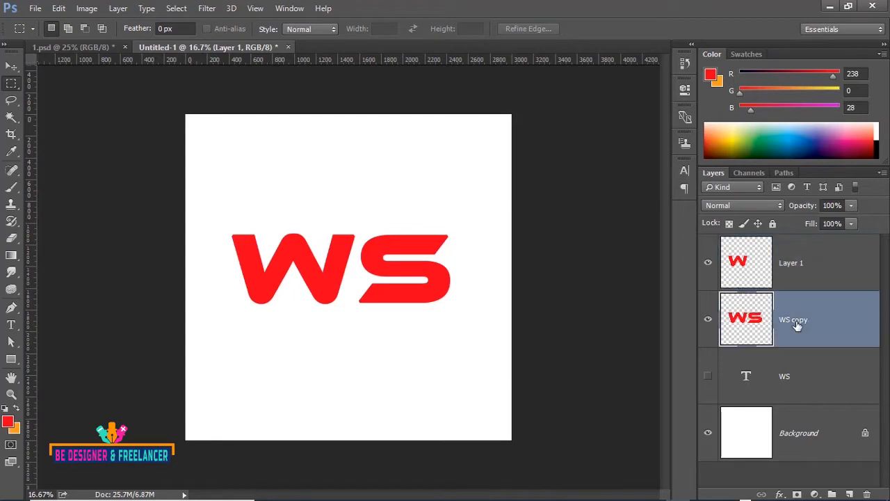
pyautogui.rightClick(17, 86)
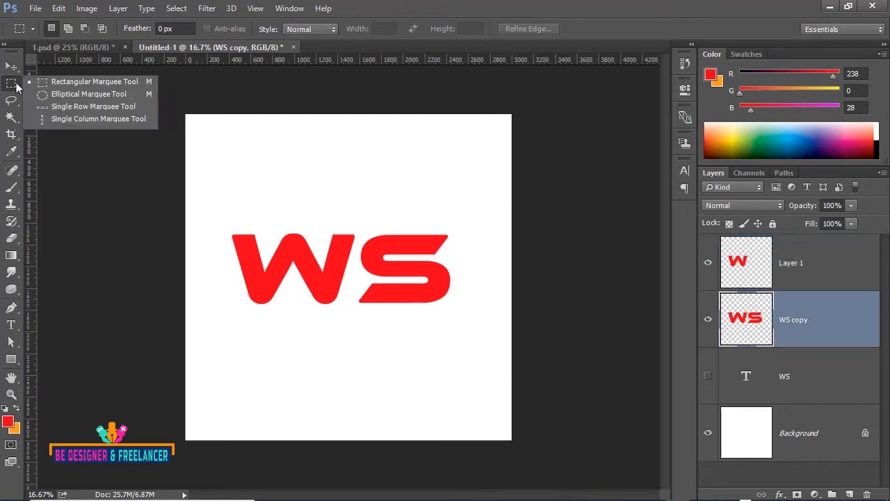
pyautogui.click(31, 86)
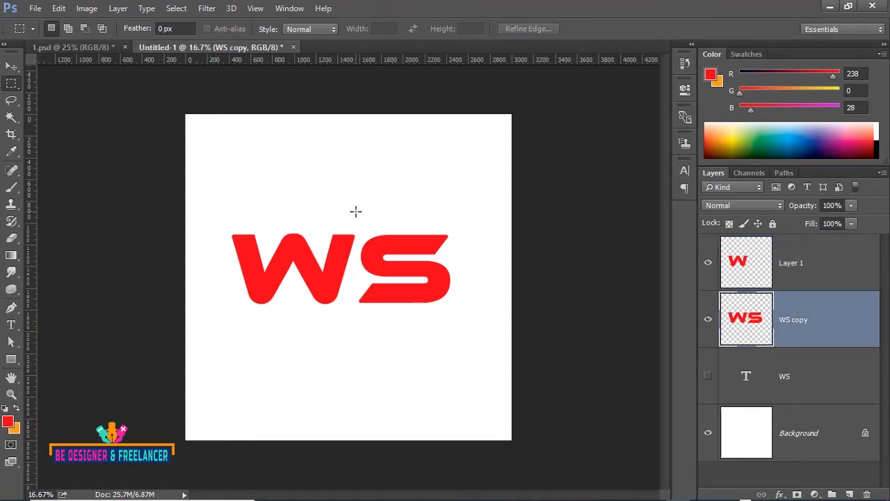
pyautogui.moveTo(355, 211); pyautogui.dragTo(453, 324)
pyautogui.rightClick(403, 253)
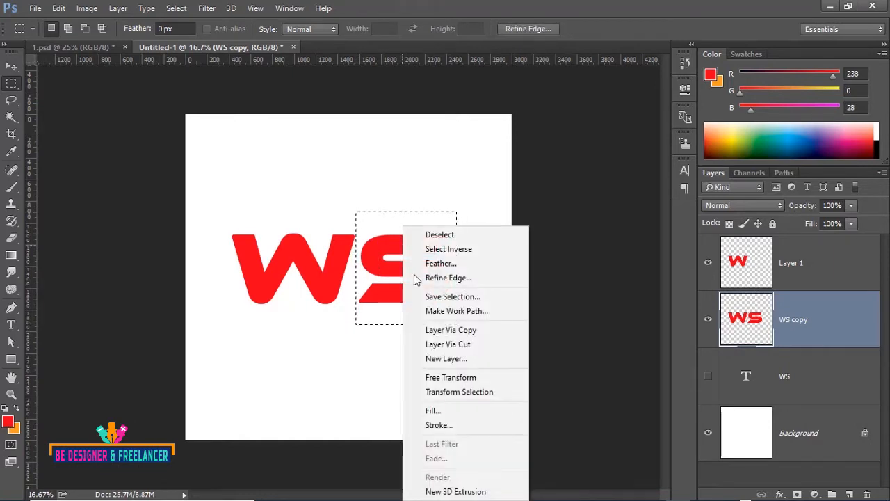
pyautogui.click(458, 329)
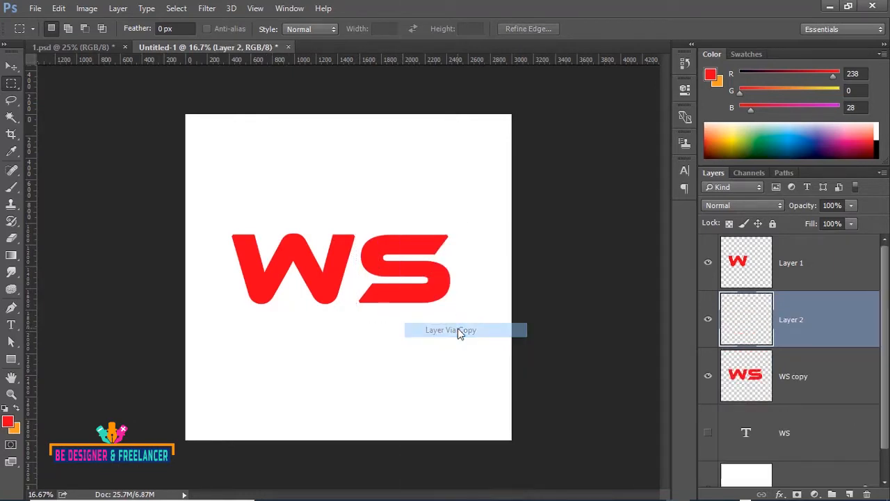
# Step: Rename the two new letter layers S and W to match the letters they contain
pyautogui.doubleClick(792, 322)
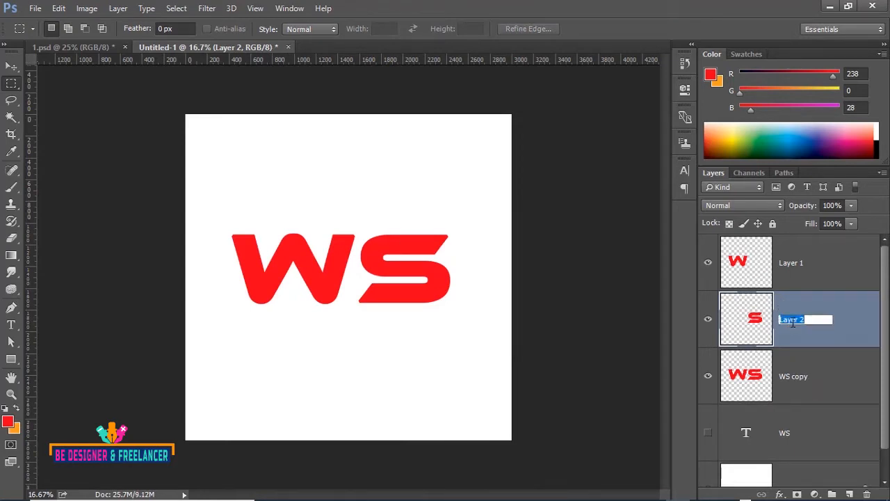
pyautogui.write('S')
pyautogui.click(791, 264)
pyautogui.doubleClick(790, 265)
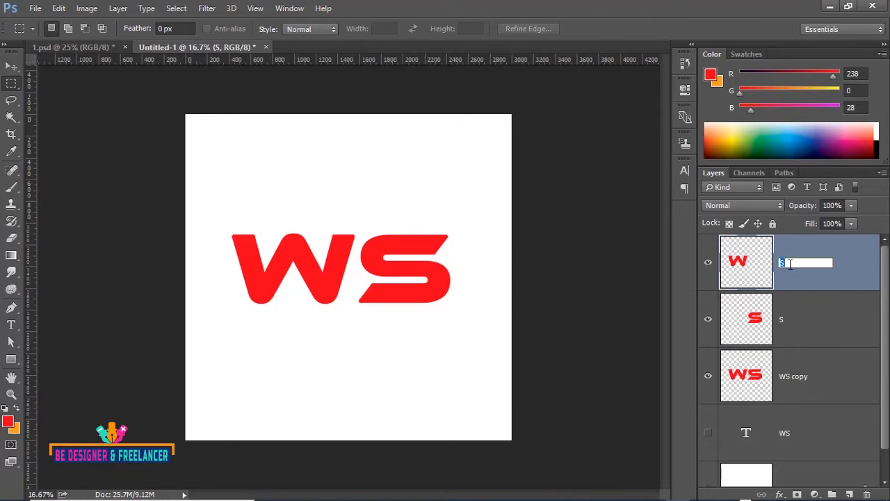
pyautogui.write('W')
pyautogui.click(809, 323)
pyautogui.click(793, 268)
# Step: Move the S layer above the W layer and hide the WS copy layer
pyautogui.click(17, 67)
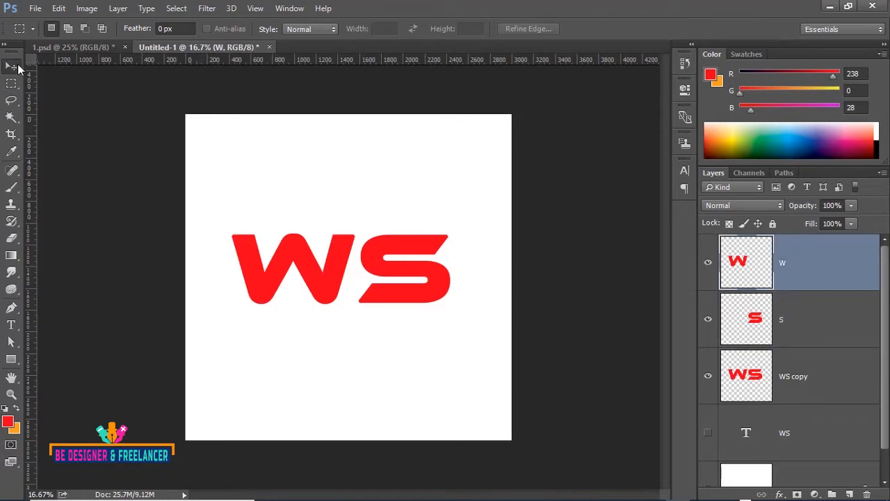
pyautogui.click(793, 325)
pyautogui.moveTo(782, 322); pyautogui.dragTo(784, 262)
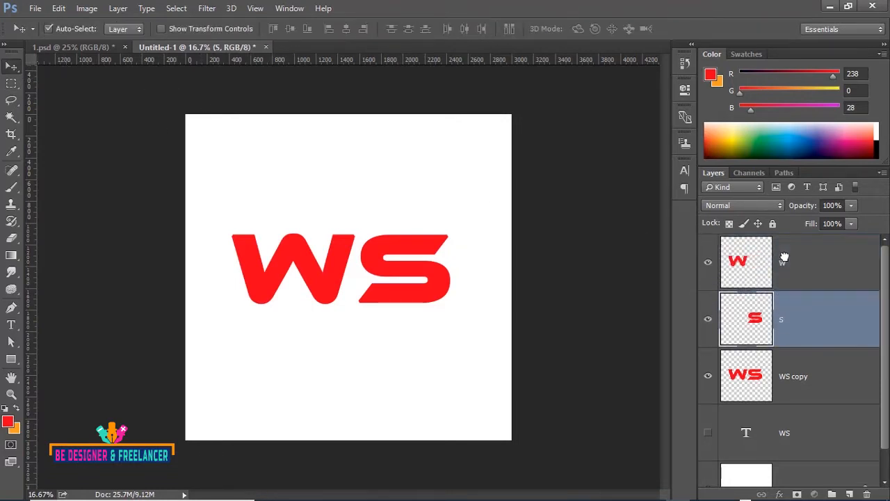
pyautogui.click(708, 377)
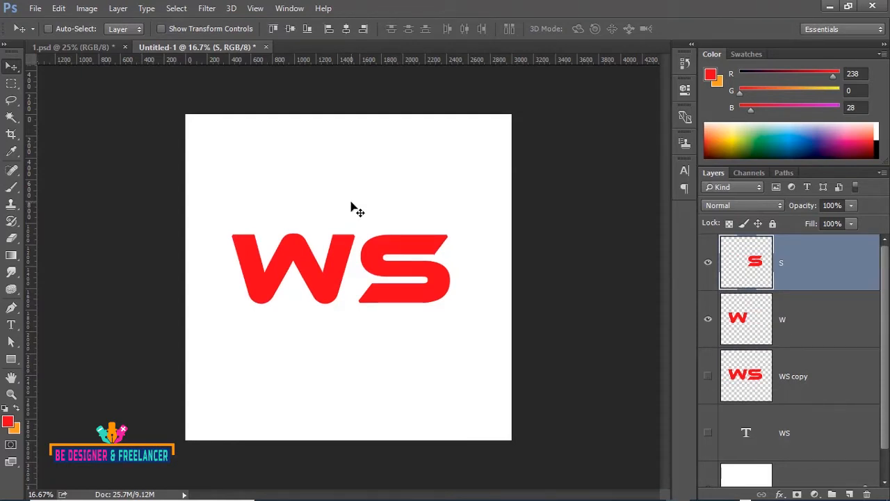
# Step: Select the upper-left curve of the S with the Rectangular Marquee and copy it to its own layer
pyautogui.scroll(2, 352, 207)
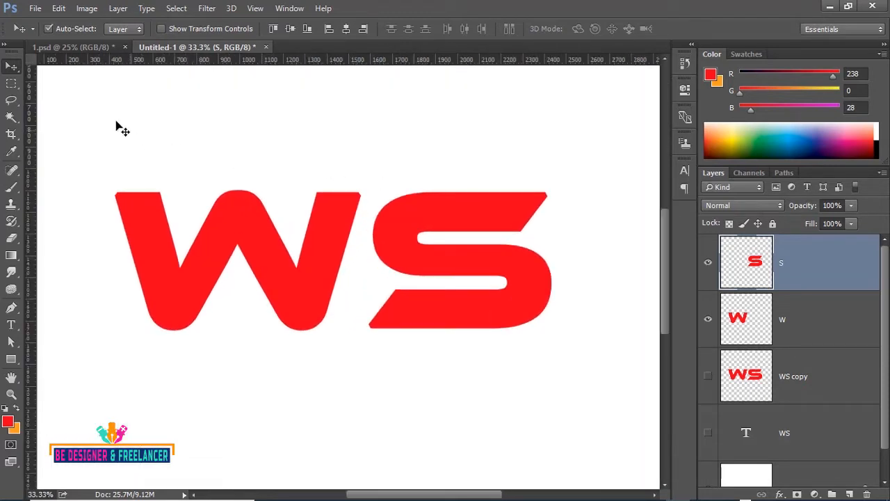
pyautogui.click(11, 84)
pyautogui.click(53, 84)
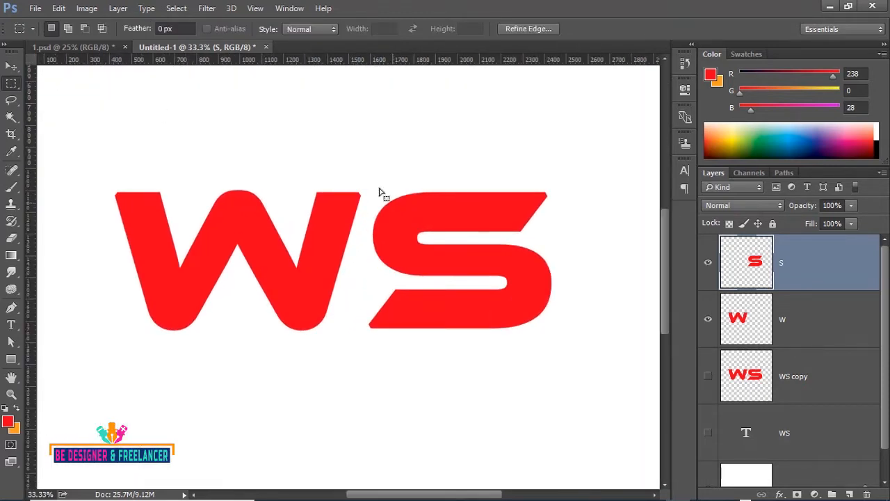
pyautogui.moveTo(364, 164); pyautogui.dragTo(469, 282)
pyautogui.rightClick(429, 210)
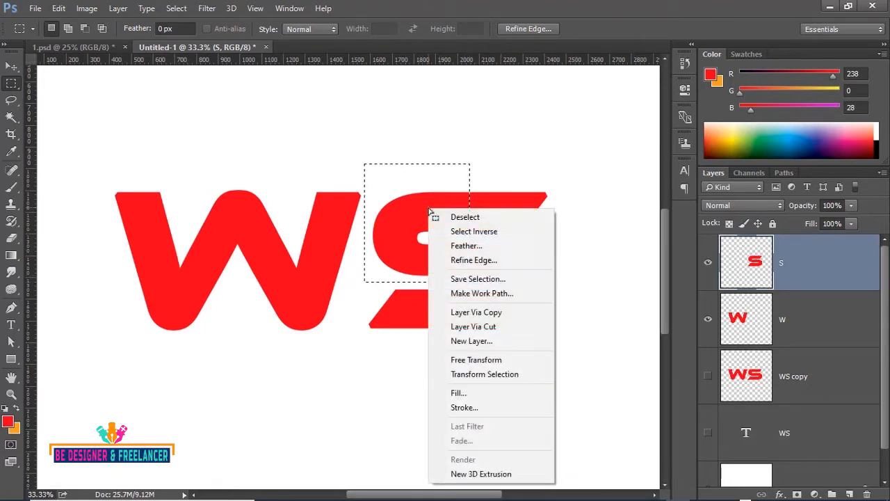
pyautogui.click(476, 313)
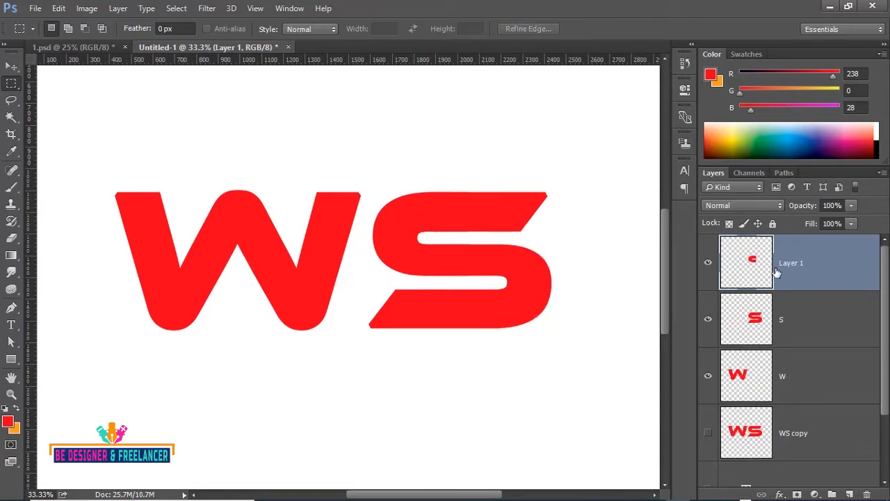
# Step: Apply an orange (#f99f1e) Color Overlay to the copied S curve on Layer 1
pyautogui.doubleClick(826, 266)
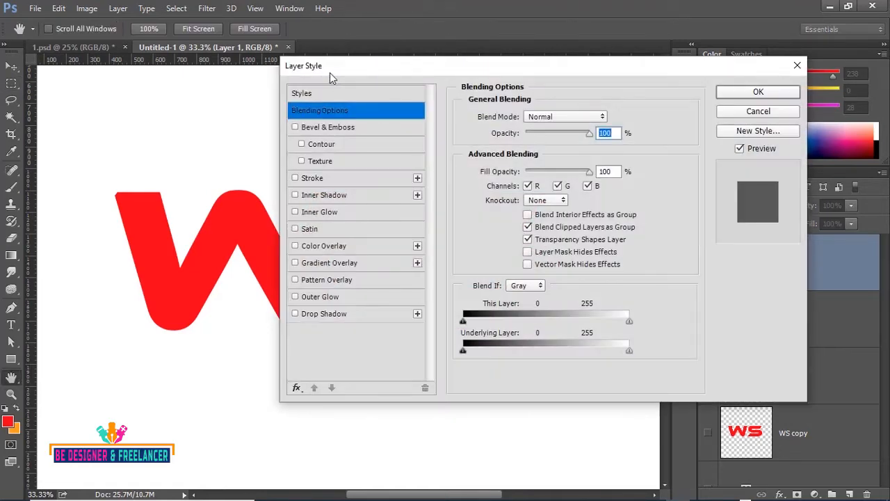
pyautogui.click(295, 247)
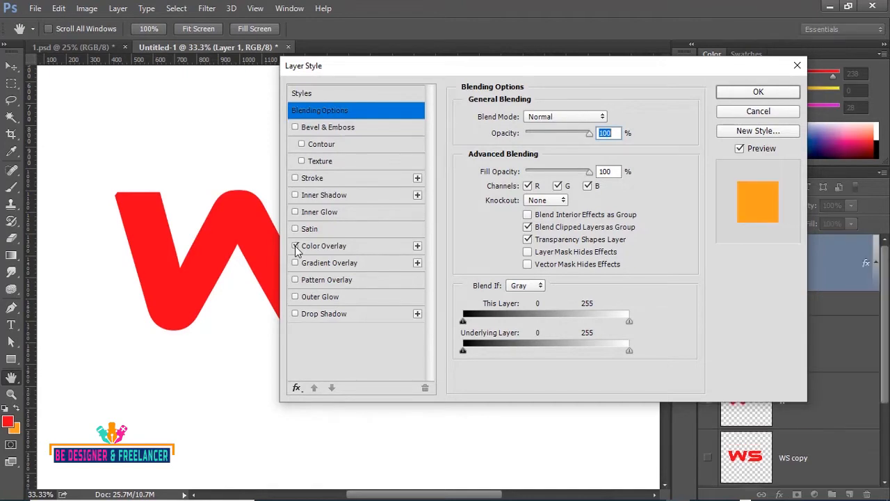
pyautogui.click(324, 246)
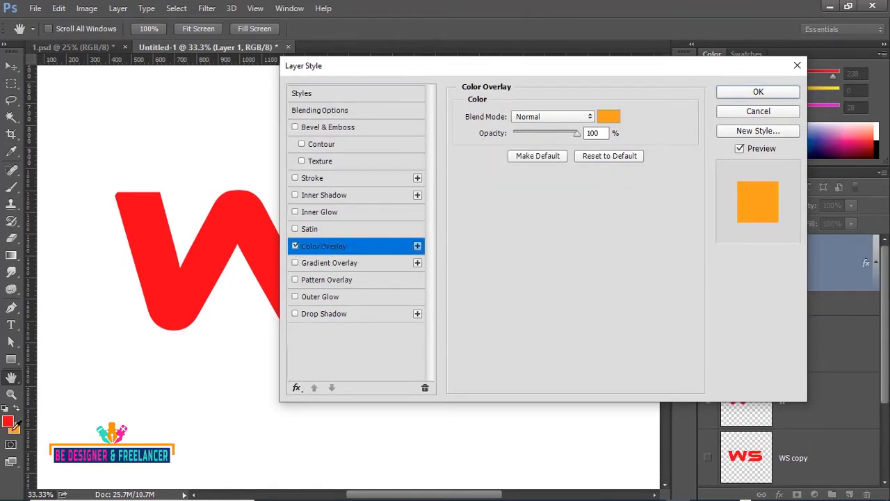
pyautogui.click(609, 120)
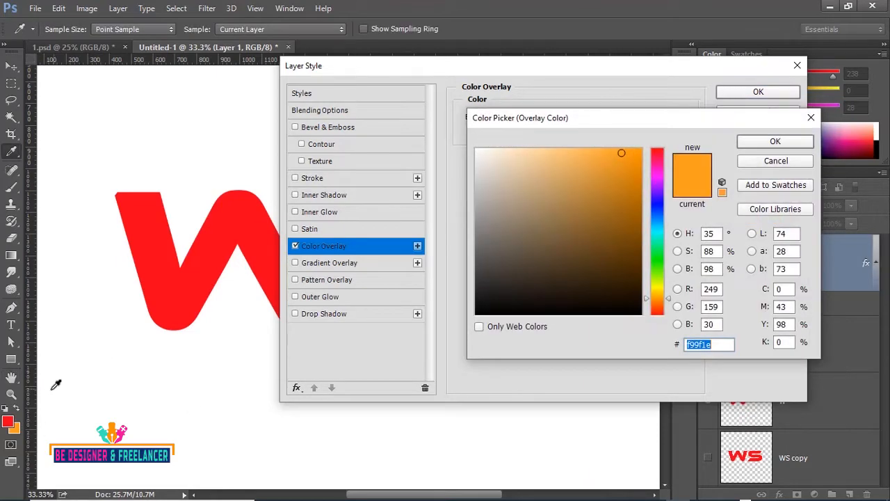
pyautogui.click(763, 139)
pyautogui.click(758, 92)
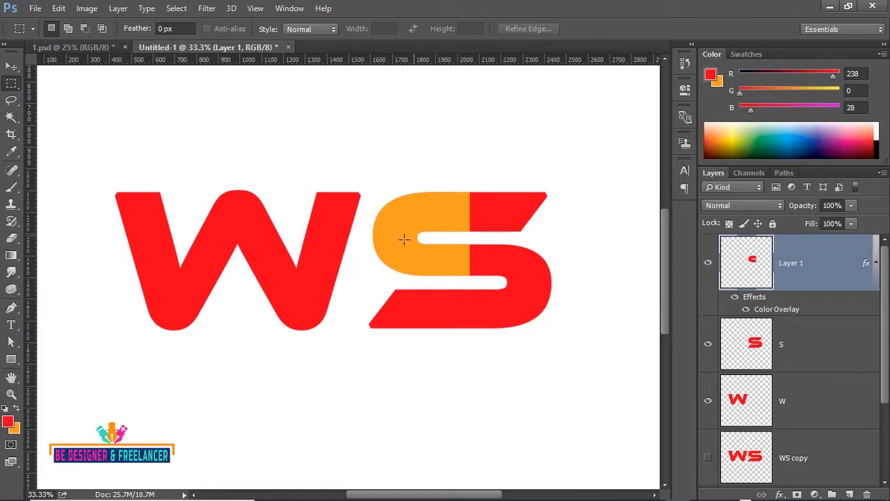
# Step: Delete the upper-left curve from the S layer using a rectangular selection around it, and clear the selection
pyautogui.click(791, 352)
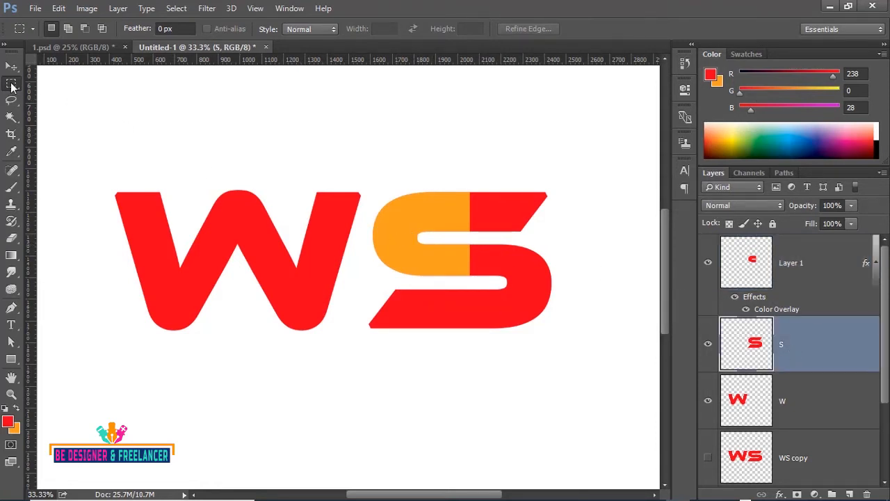
pyautogui.rightClick(12, 84)
pyautogui.click(63, 82)
pyautogui.moveTo(373, 211); pyautogui.dragTo(471, 284)
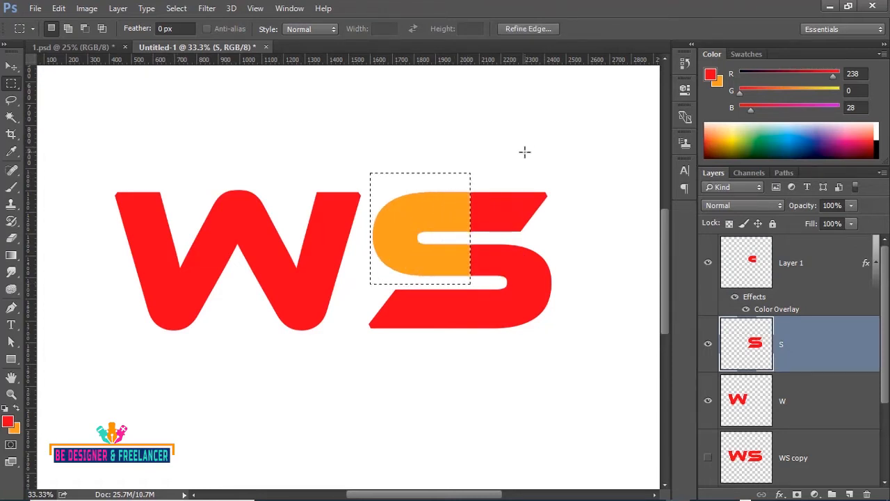
pyautogui.press('Delete')
pyautogui.hotkey('ctrl', 'd')
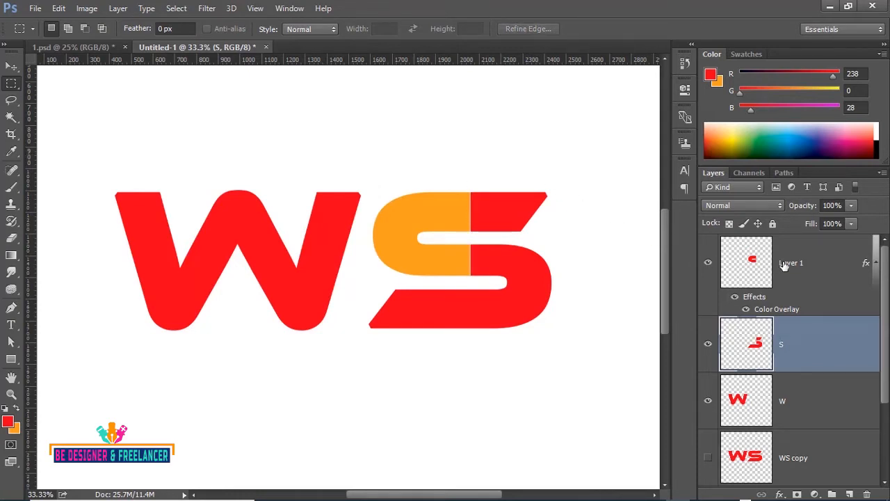
# Step: Move the orange curve on Layer 1 over the right arm of the W
pyautogui.click(783, 264)
pyautogui.click(13, 68)
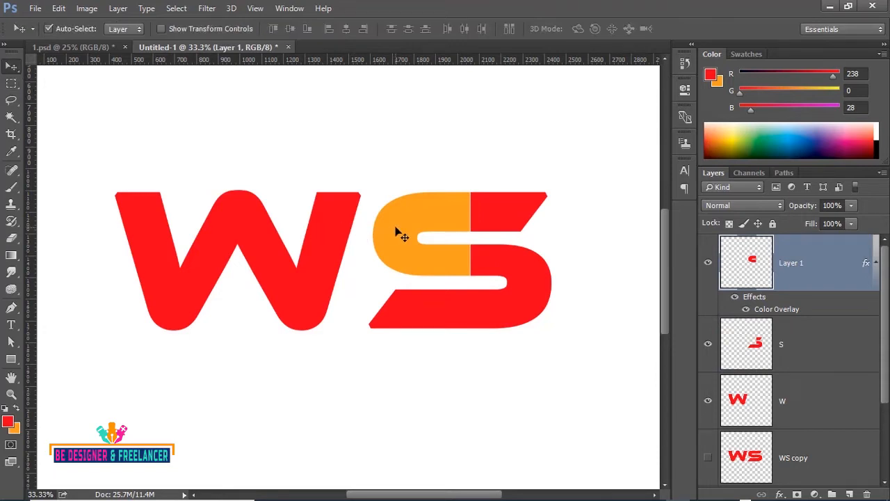
pyautogui.moveTo(398, 229); pyautogui.dragTo(280, 224)
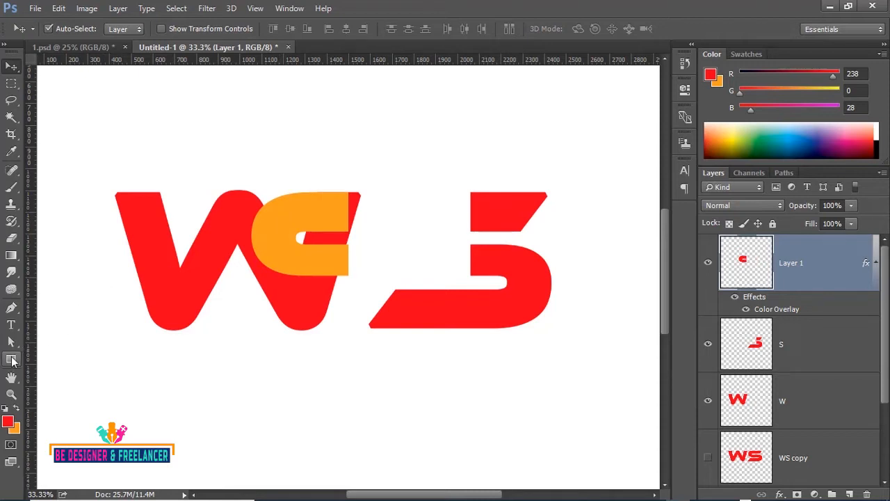
# Step: Draw a rectangle about 378 by 132 px across the W's right arm, inside the orange curve, and fill it black
pyautogui.moveTo(11, 359); pyautogui.dragTo(68, 359)
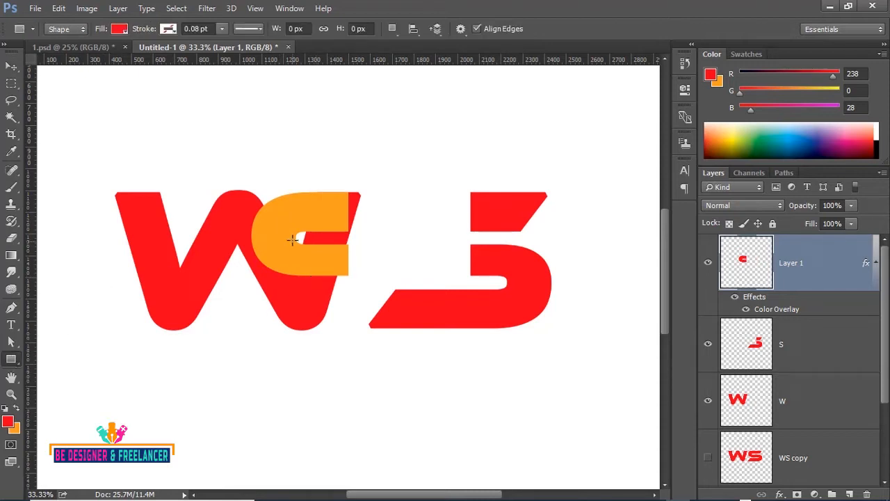
pyautogui.moveTo(293, 237); pyautogui.dragTo(375, 265)
pyautogui.click(499, 164)
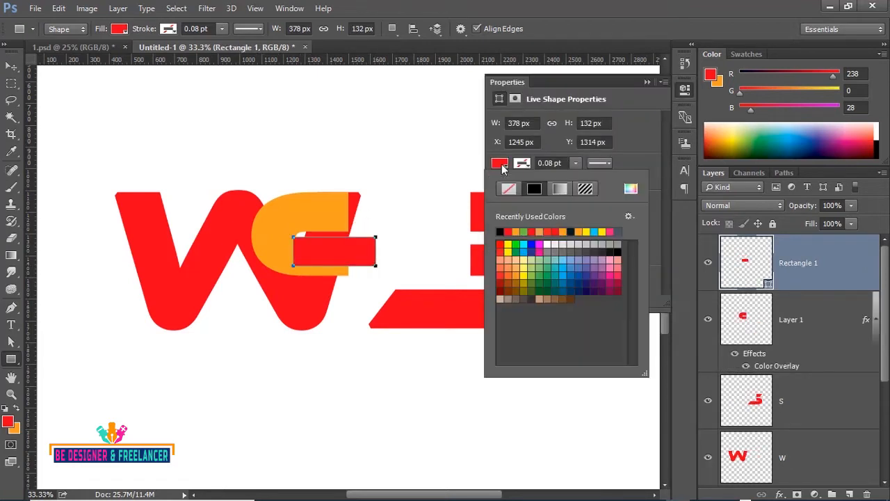
pyautogui.click(499, 231)
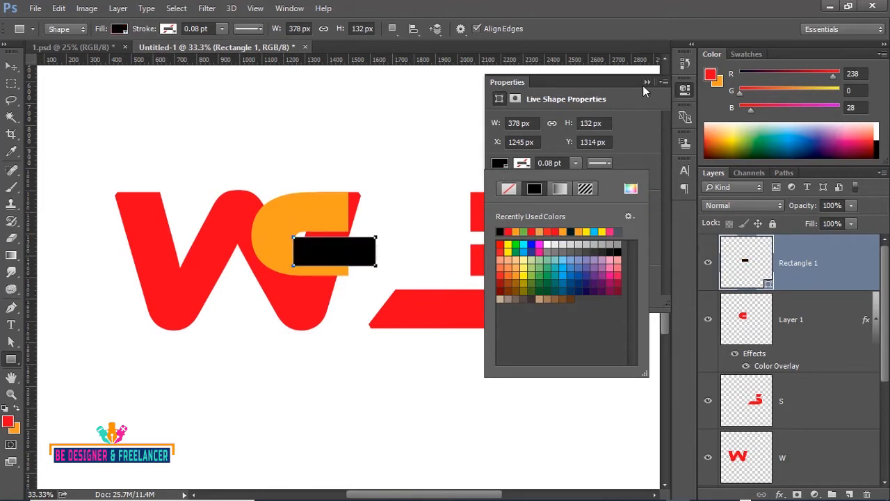
pyautogui.click(647, 82)
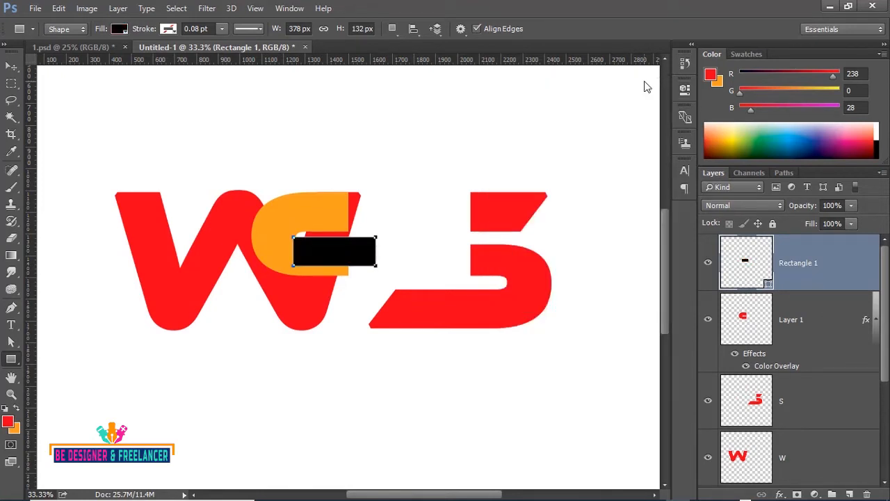
# Step: Cut the black rectangle's area out of the W layer, delete the rectangle layer and clear the selection
pyautogui.keyDown('ctrl'); pyautogui.click(743, 274); pyautogui.keyUp('ctrl')
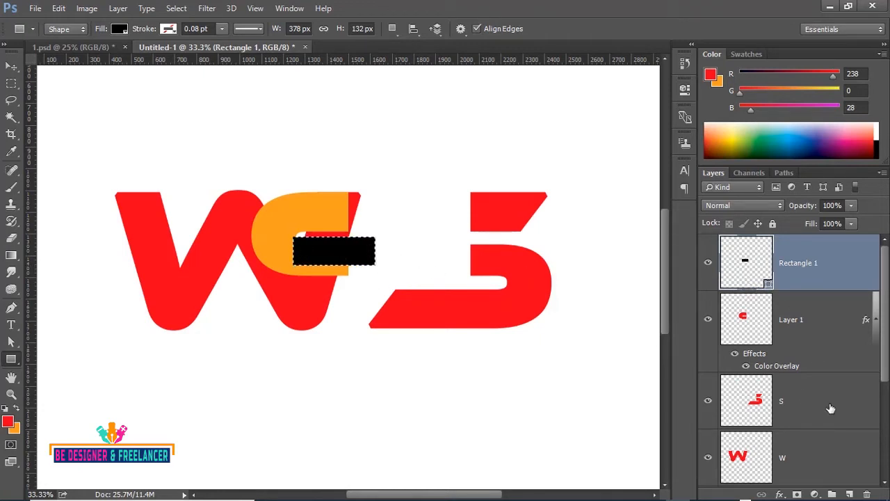
pyautogui.scroll(-1, 837, 386)
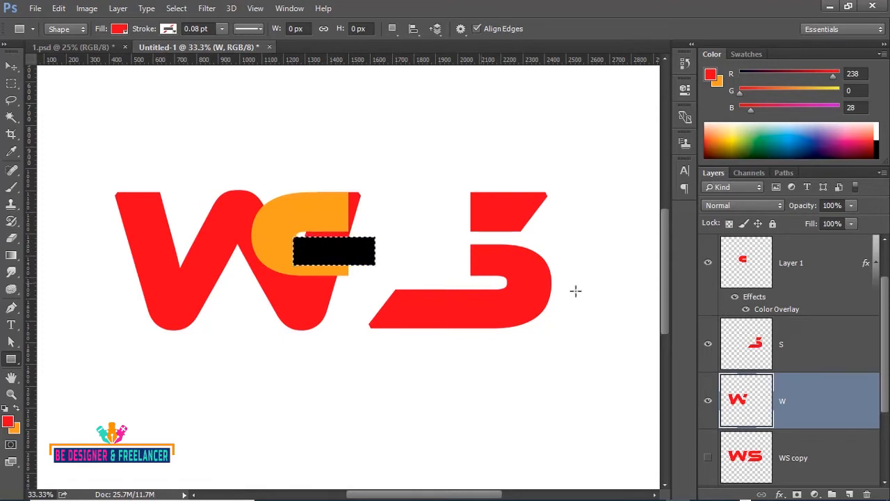
pyautogui.click(803, 272)
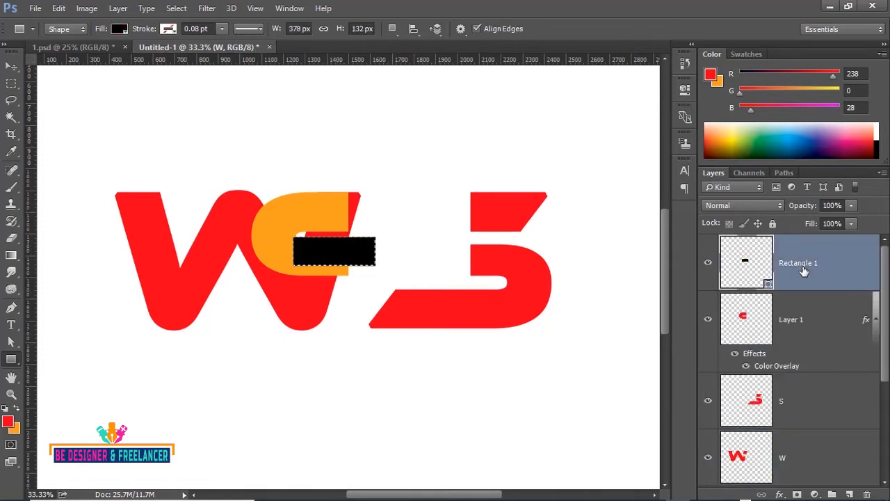
pyautogui.moveTo(803, 271); pyautogui.dragTo(867, 493)
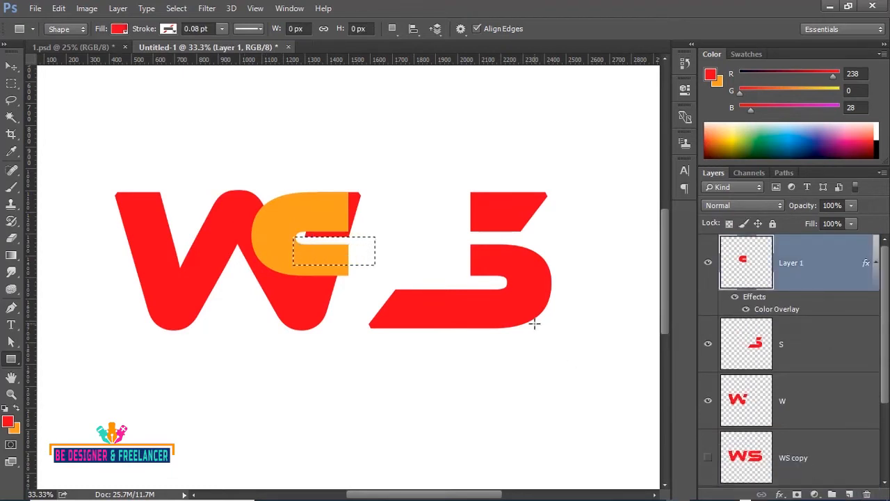
pyautogui.hotkey('ctrl', 'd')
# Step: Select the detached upper end of the W's right arm with the Rectangular Marquee and copy it to its own layer
pyautogui.hotkey('ctrl', '+')
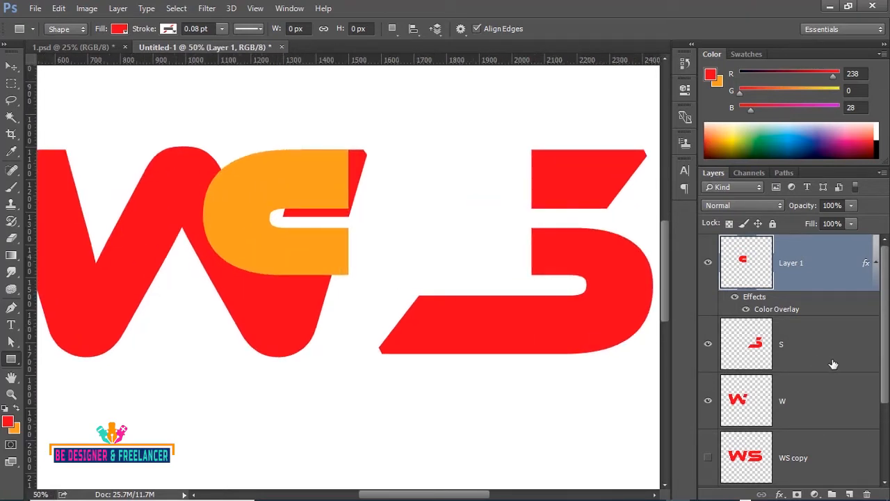
pyautogui.click(786, 408)
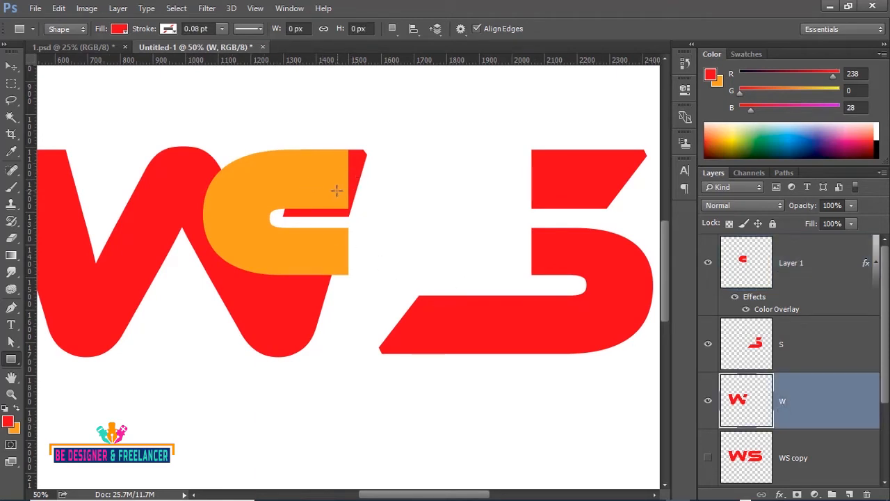
pyautogui.click(11, 83)
pyautogui.click(70, 84)
pyautogui.moveTo(277, 139); pyautogui.dragTo(385, 221)
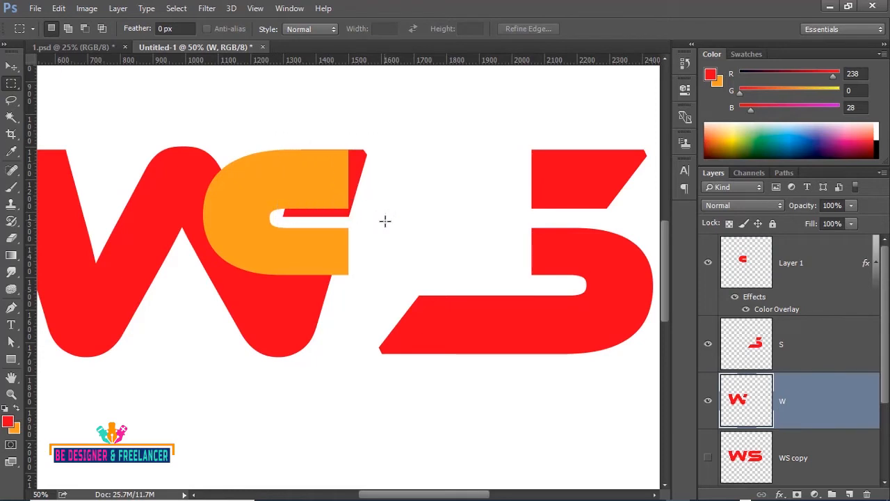
pyautogui.rightClick(359, 173)
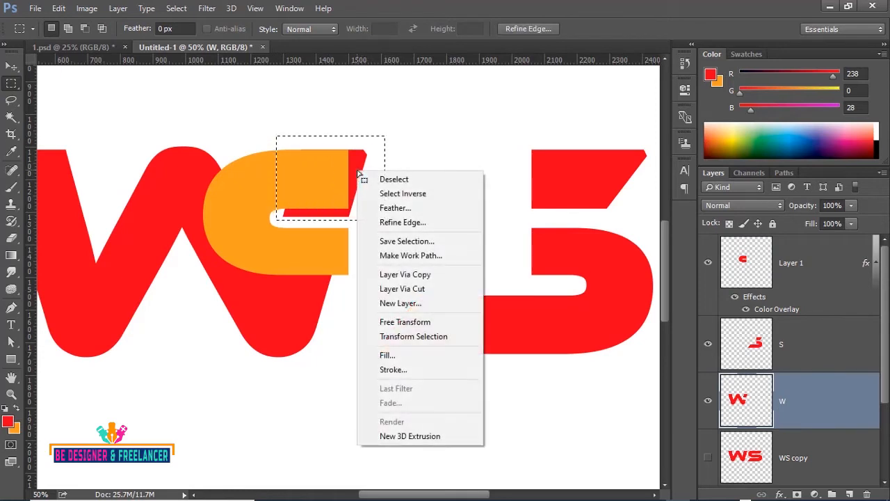
pyautogui.click(402, 276)
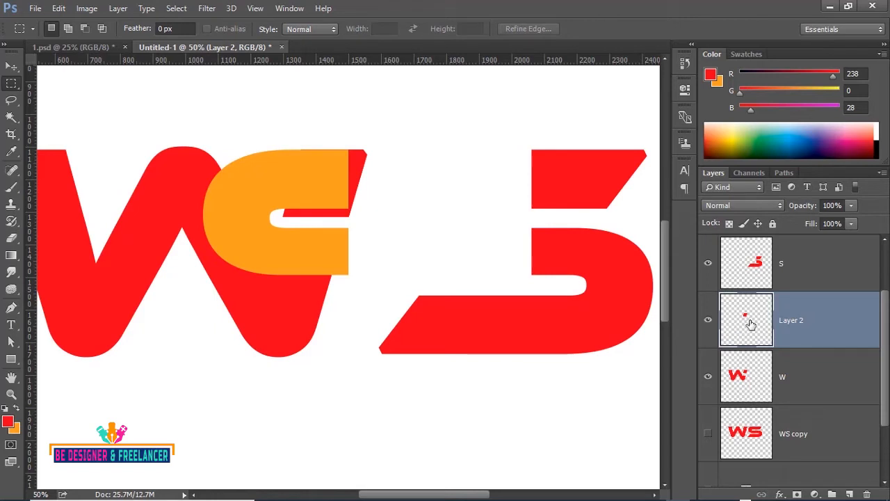
# Step: Load the outline of the W arm piece on Layer 2 as a selection and expand it by 16 pixels
pyautogui.keyDown('ctrl'); pyautogui.click(751, 324); pyautogui.keyUp('ctrl')
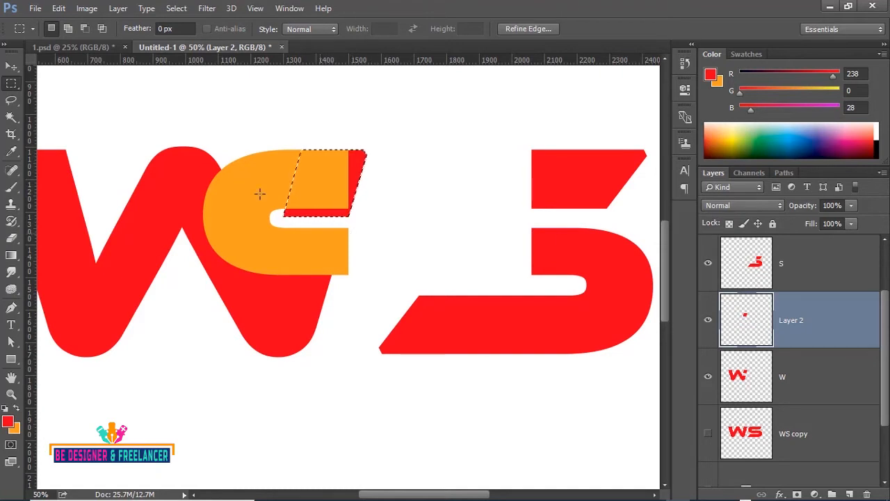
pyautogui.click(177, 9)
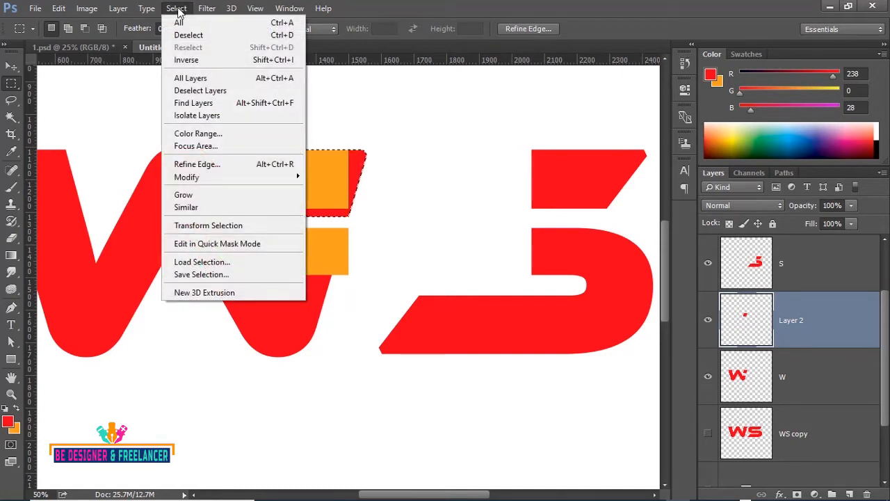
pyautogui.moveTo(194, 180)
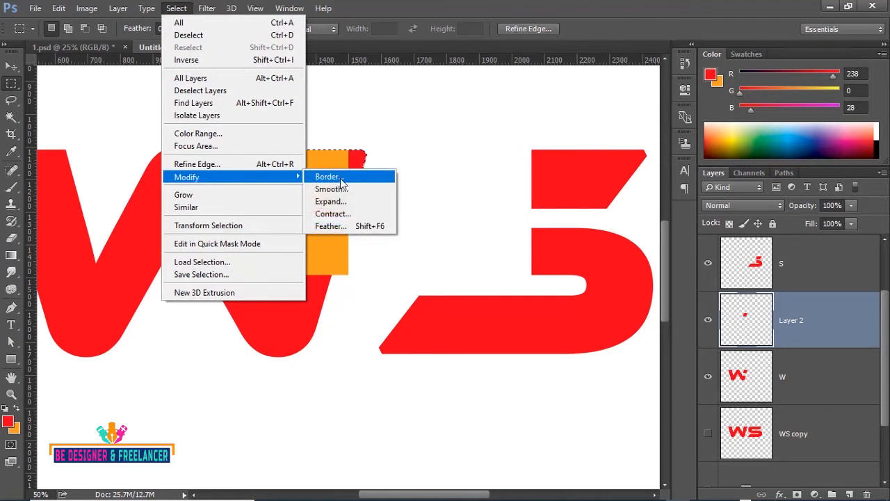
pyautogui.click(325, 202)
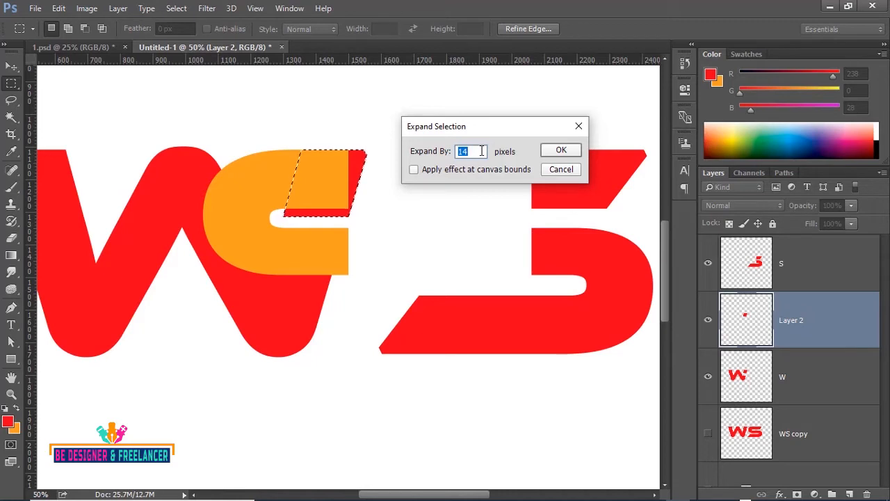
pyautogui.write('16')
pyautogui.click(571, 150)
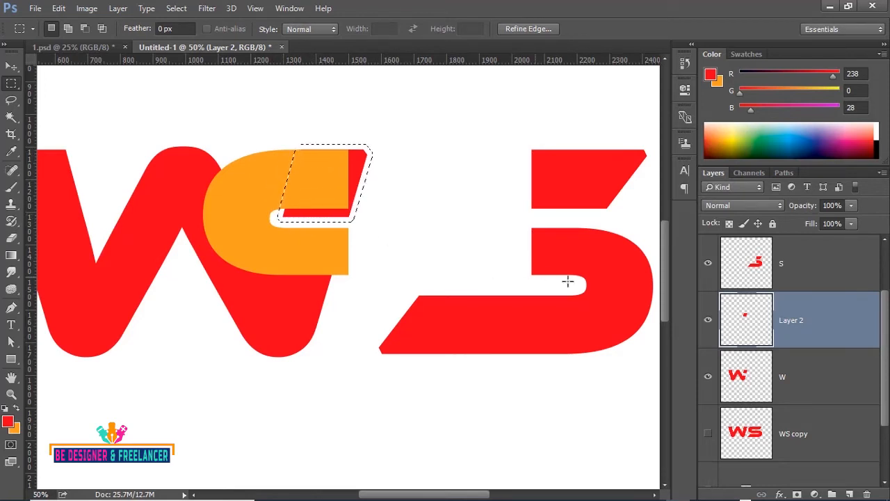
# Step: Delete the expanded selection's area from the orange curve on Layer 1, then clear the selection
pyautogui.scroll(2, 793, 355)
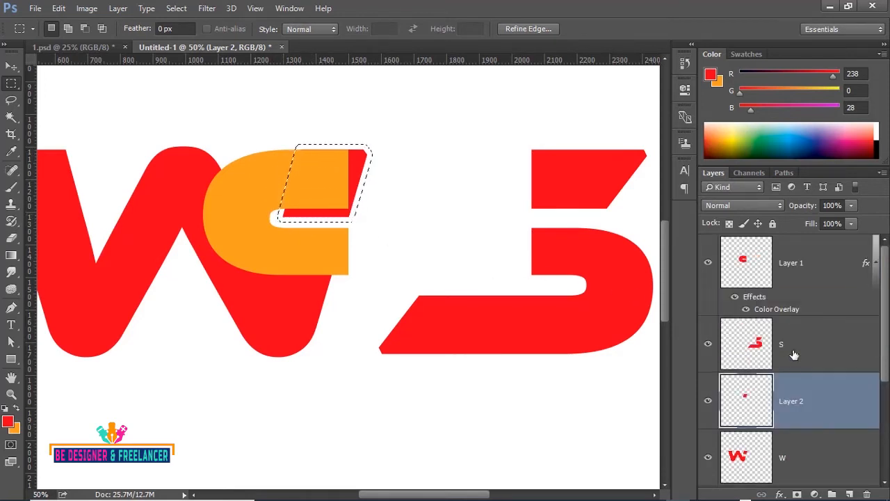
pyautogui.click(793, 269)
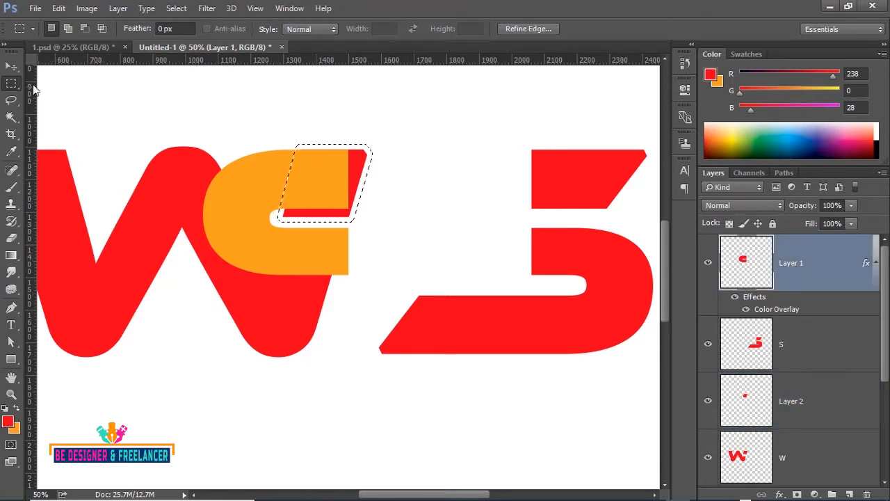
pyautogui.click(12, 68)
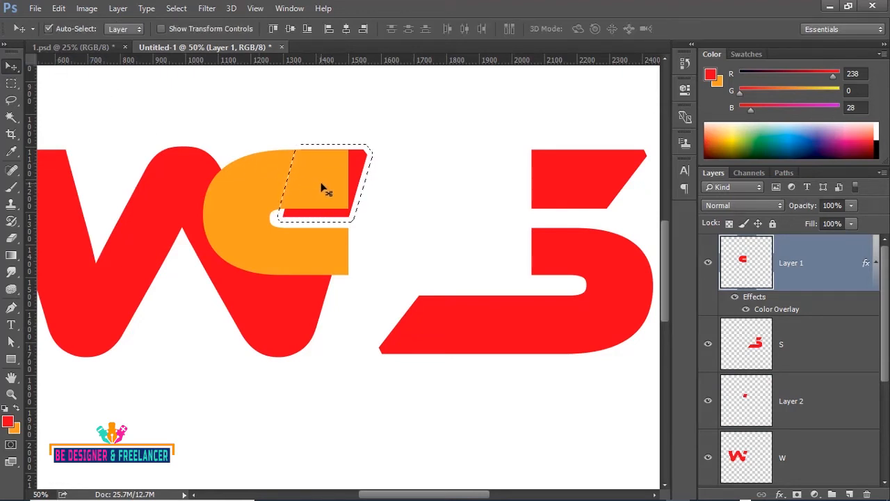
pyautogui.hotkey('alt', 'BackSpace')
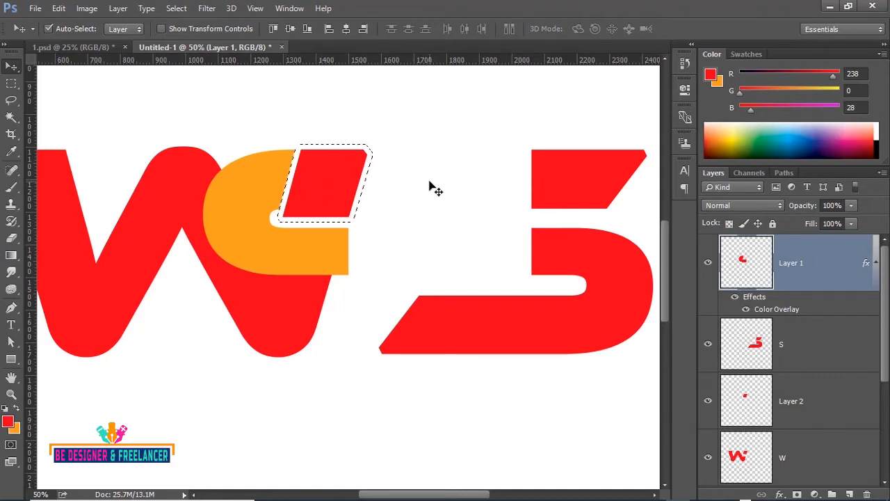
pyautogui.hotkey('ctrl', 'd')
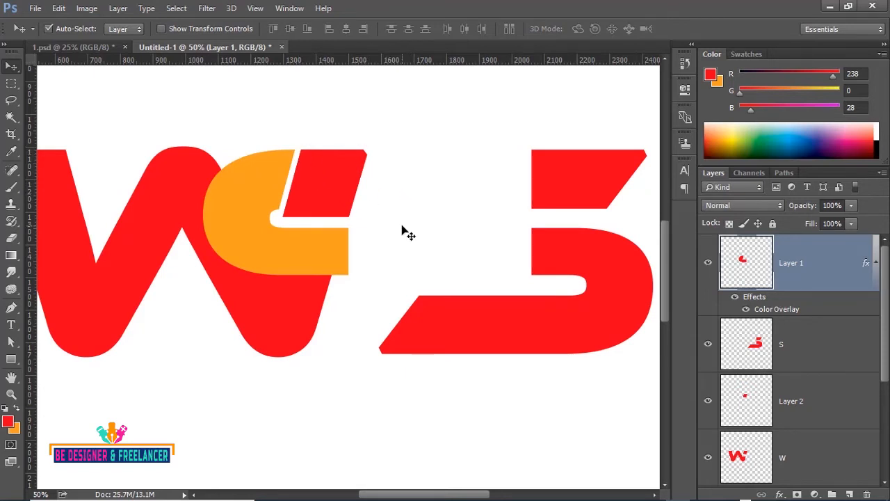
# Step: Load the outline of the orange curve on Layer 1 as a selection and expand it by 16 pixels
pyautogui.scroll(-1, 403, 232)
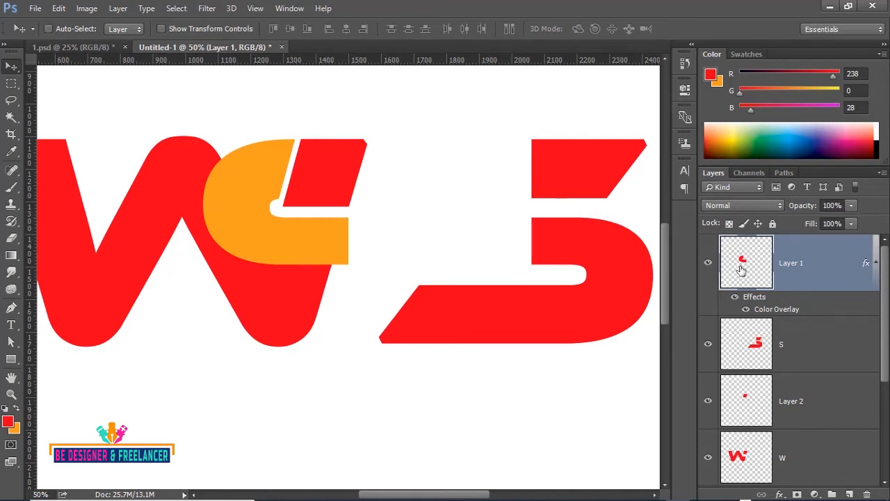
pyautogui.keyDown('ctrl'); pyautogui.click(742, 269); pyautogui.keyUp('ctrl')
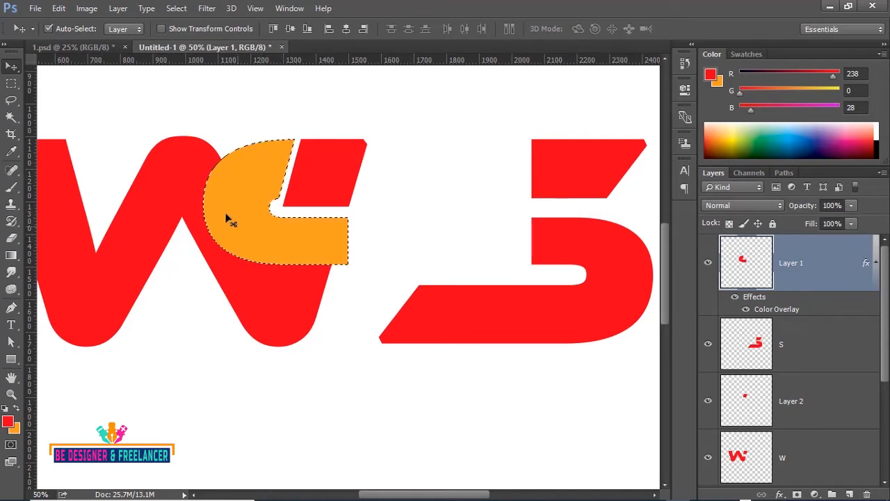
pyautogui.click(176, 8)
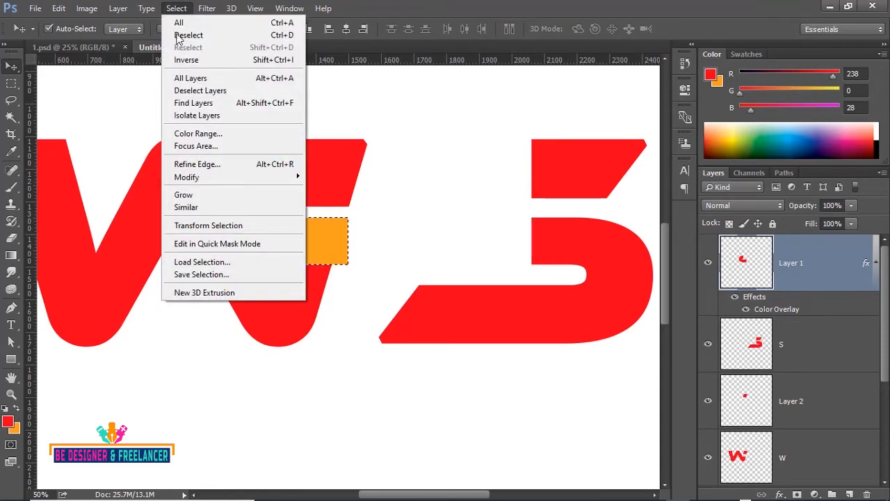
pyautogui.moveTo(187, 178)
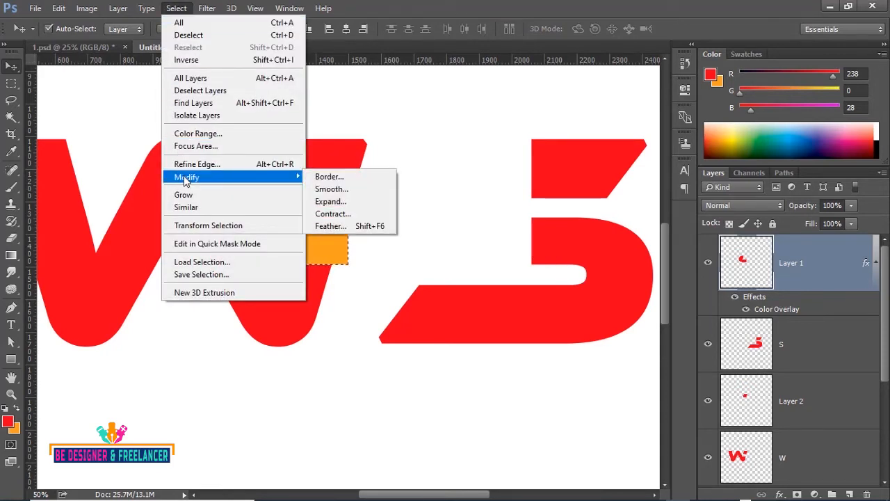
pyautogui.click(331, 202)
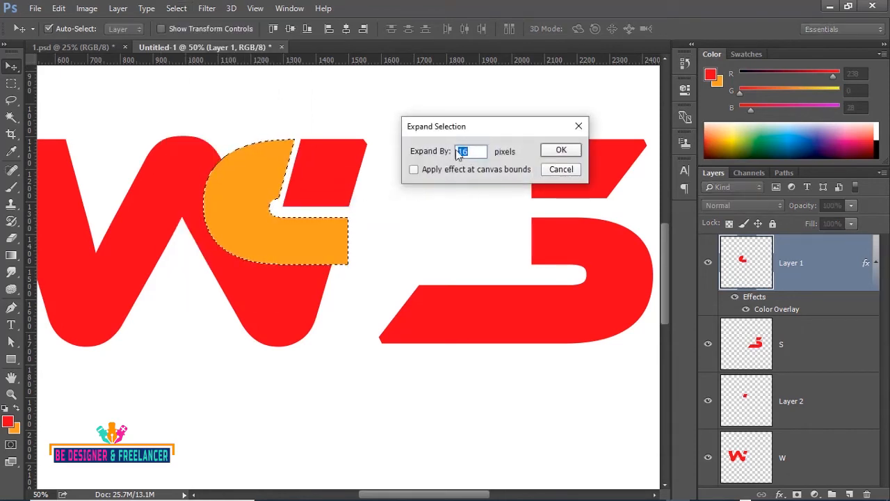
pyautogui.click(555, 151)
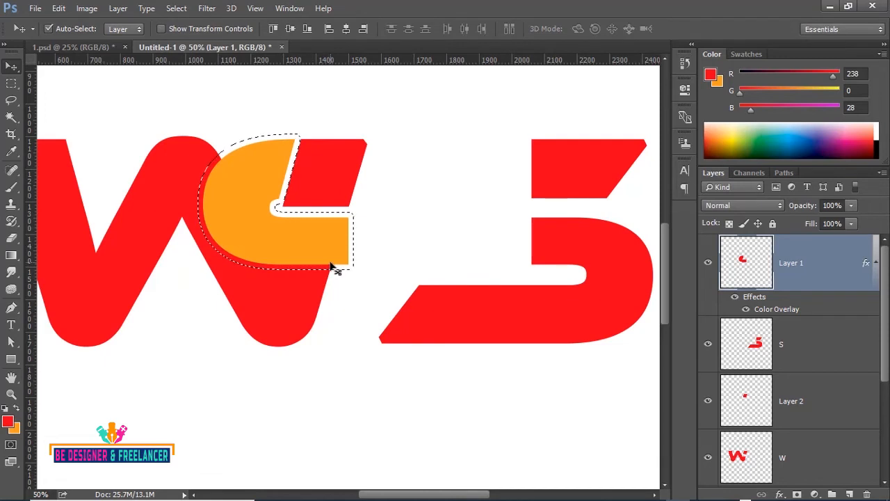
# Step: Delete the expanded curve outline's area from the W layer and clear the selection
pyautogui.scroll(-3, 840, 344)
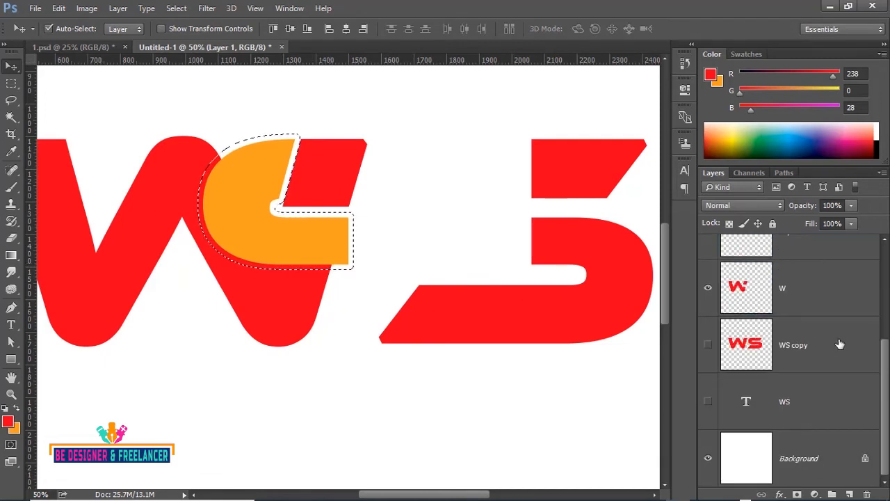
pyautogui.click(793, 297)
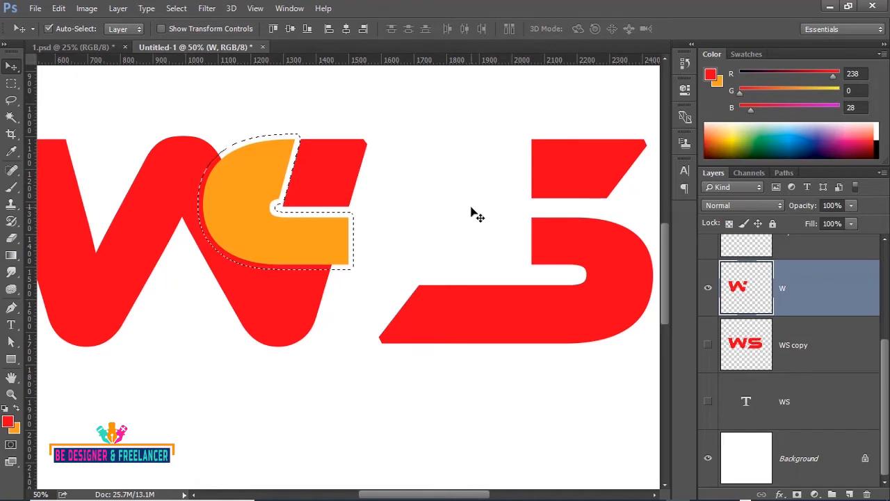
pyautogui.press('Delete')
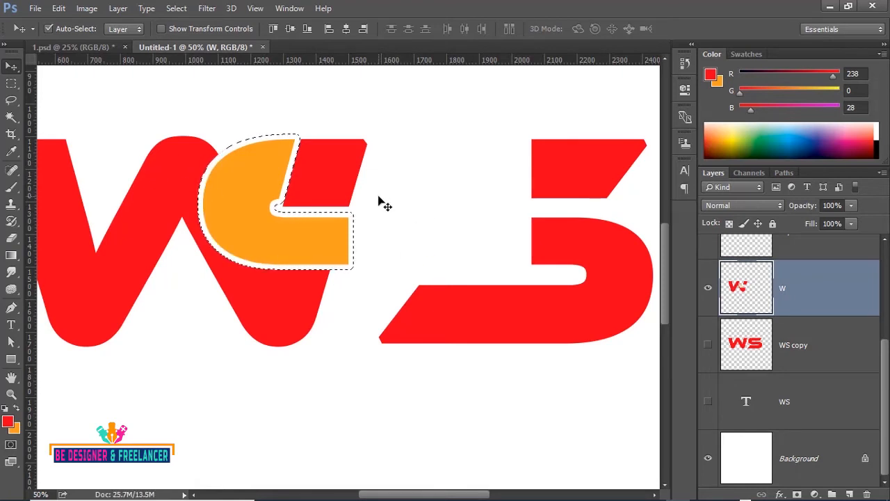
pyautogui.press('ctrl')
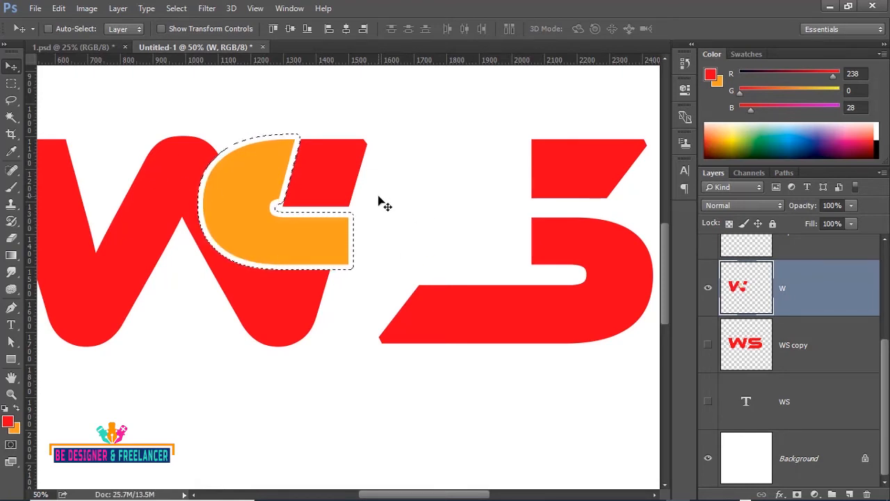
pyautogui.hotkey('ctrl', 'd')
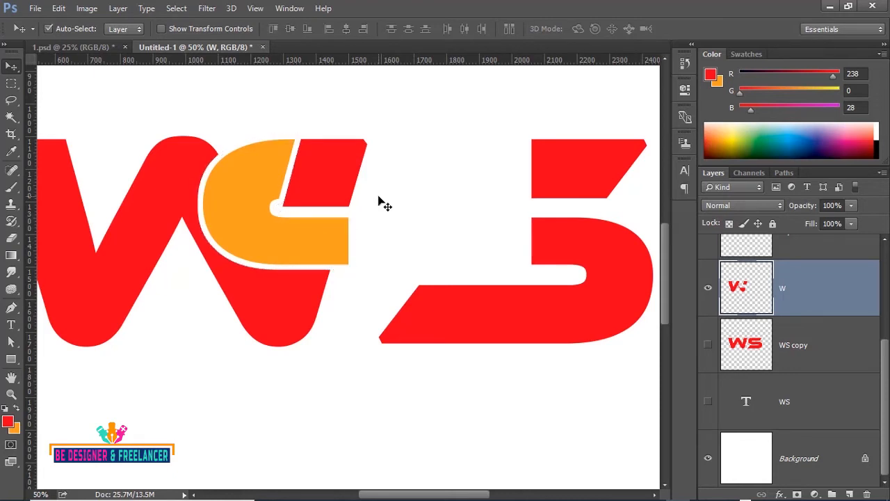
# Step: Select the detached upper bar of the S with the Rectangular Marquee and copy it to its own layer
pyautogui.hotkey('ctrl', '-')
pyautogui.hotkey('ctrl', '-')
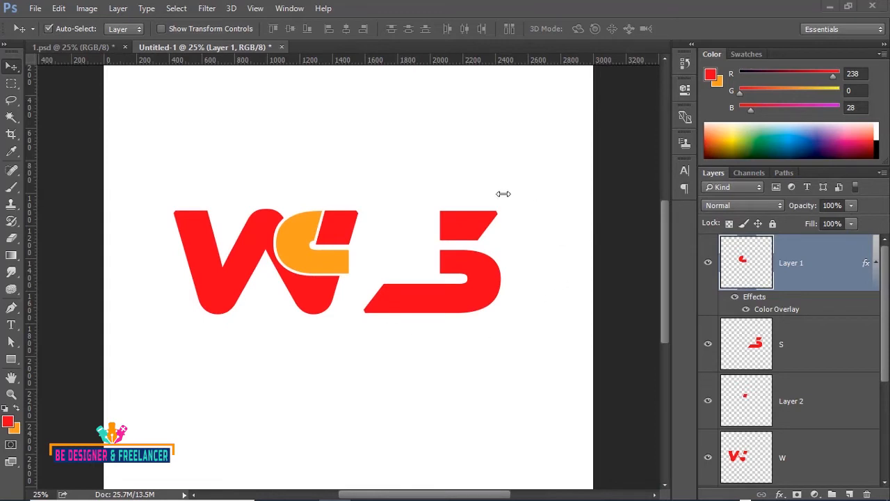
pyautogui.click(788, 347)
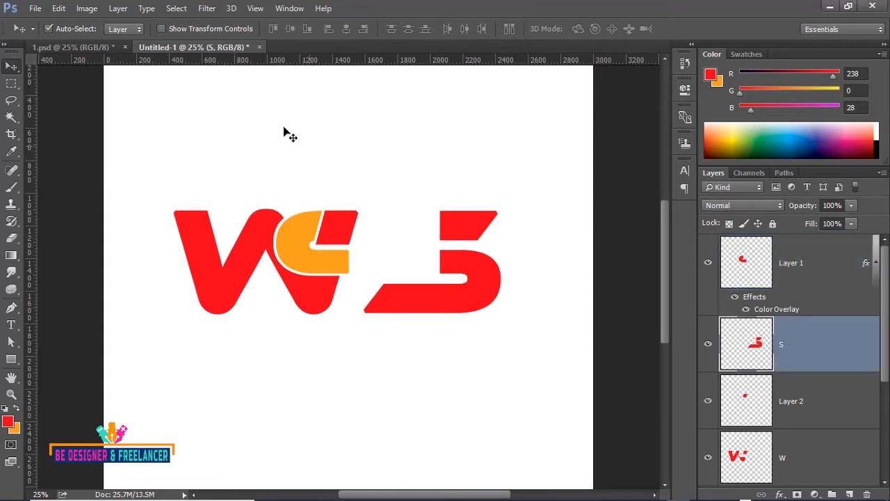
pyautogui.click(12, 82)
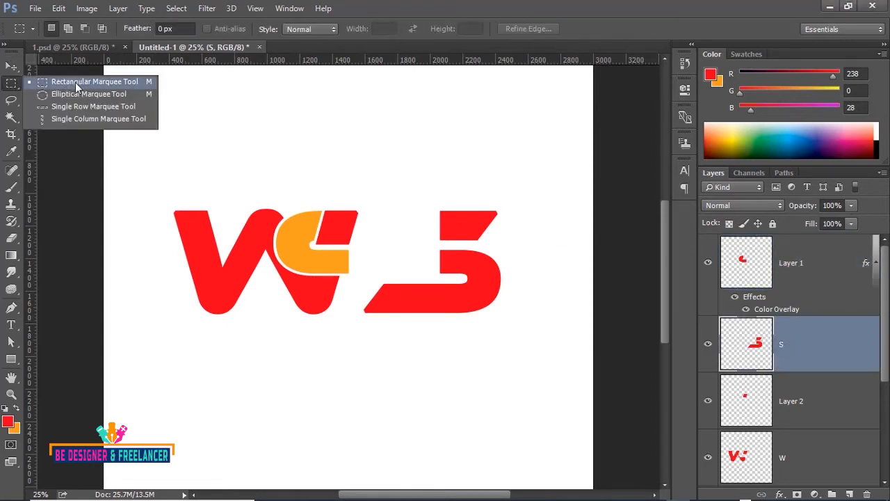
pyautogui.click(73, 81)
pyautogui.moveTo(418, 184); pyautogui.dragTo(509, 247)
pyautogui.rightClick(476, 224)
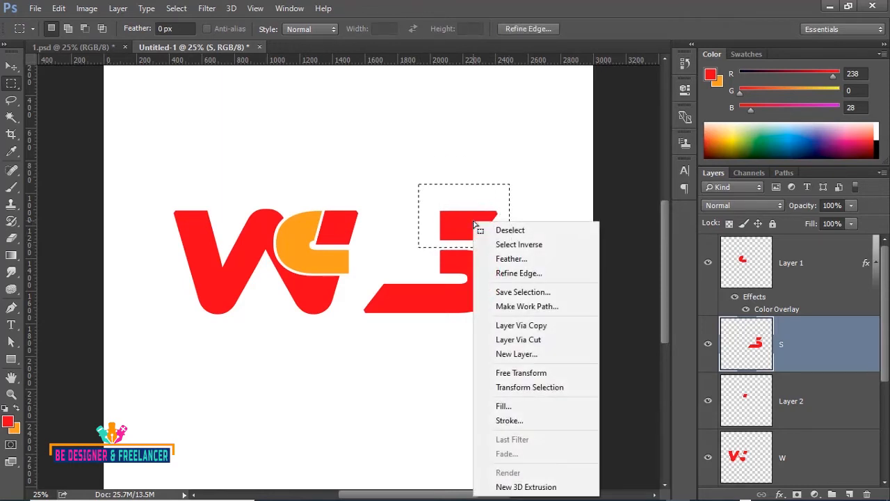
pyautogui.click(528, 325)
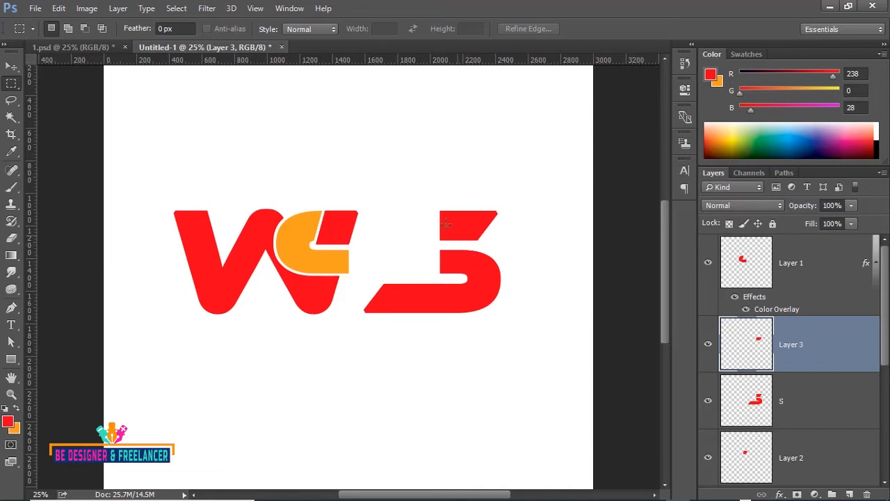
# Step: Remove the upper bar from the original S layer using a rectangular selection and clear the selection
pyautogui.click(780, 405)
pyautogui.moveTo(423, 189); pyautogui.dragTo(504, 245)
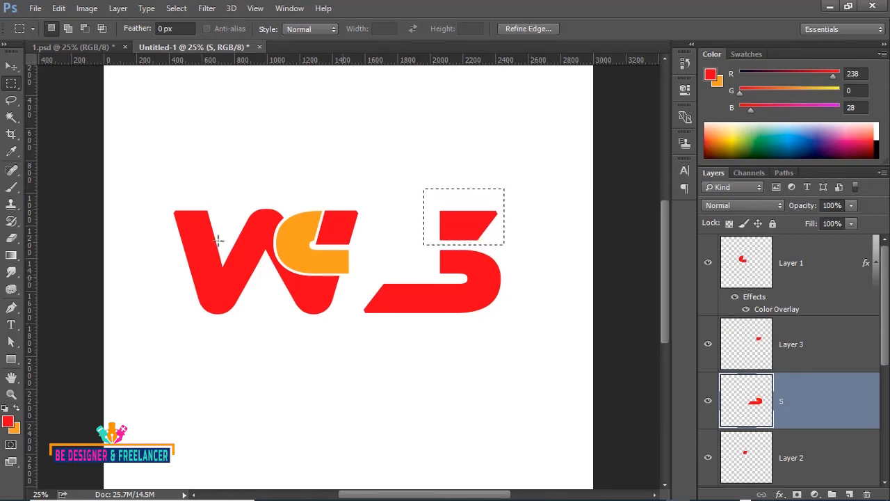
pyautogui.click(334, 170)
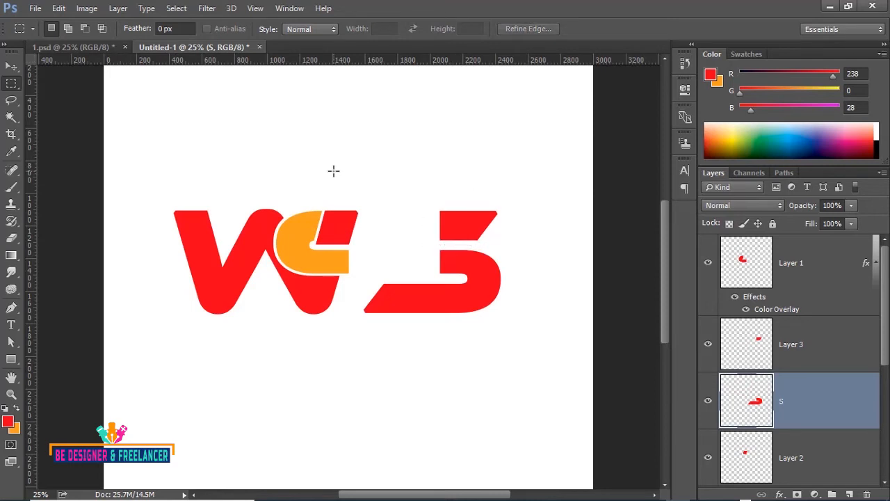
# Step: Shift Layer 3 and the S layer left together until the S's lower tail sits close beside the W's right leg
pyautogui.keyDown('shift'); pyautogui.click(792, 347); pyautogui.keyUp('shift')
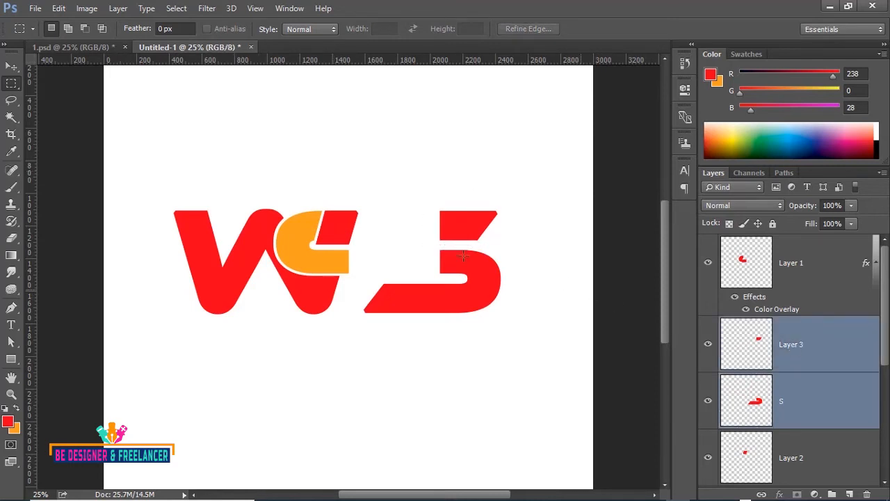
pyautogui.click(12, 67)
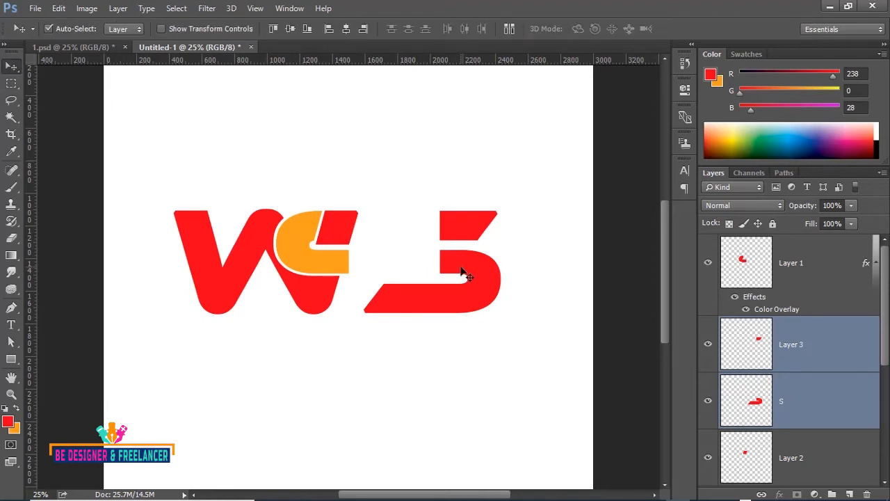
pyautogui.hotkey('shift', 'Left')
pyautogui.hotkey('shift', 'Left')
pyautogui.hotkey('shift', 'Left')
pyautogui.hotkey('shift', 'Left')
pyautogui.hotkey('shift', 'Left')
pyautogui.hotkey('shift', 'Left')
pyautogui.hotkey('shift', 'Left')
pyautogui.hotkey('shift', 'Left')
pyautogui.hotkey('shift', 'Left')
pyautogui.hotkey('shift', 'Left')
pyautogui.hotkey('shift', 'Left')
pyautogui.hotkey('shift', 'Left')
pyautogui.hotkey('shift', 'Left')
pyautogui.hotkey('shift', 'Left')
pyautogui.hotkey('shift', 'Left')
pyautogui.hotkey('shift', 'Left')
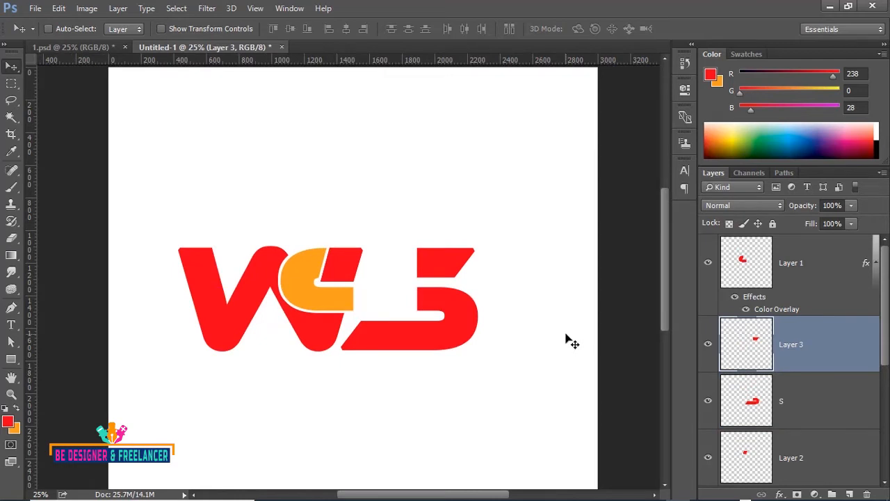
# Step: Draw a red rectangle about 610 by 184 px bridging the W's upper arm piece and the S's upper bar
pyautogui.hotkey('ctrl', '+')
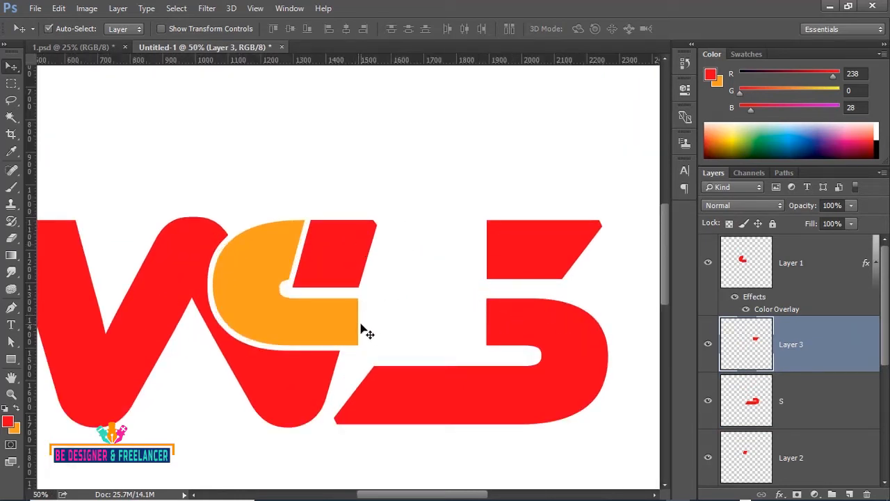
pyautogui.click(11, 359)
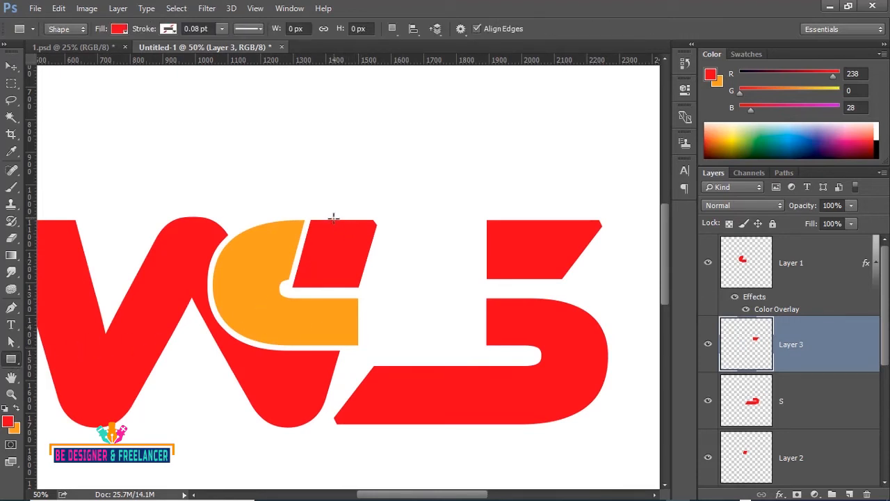
pyautogui.moveTo(333, 219); pyautogui.dragTo(532, 280)
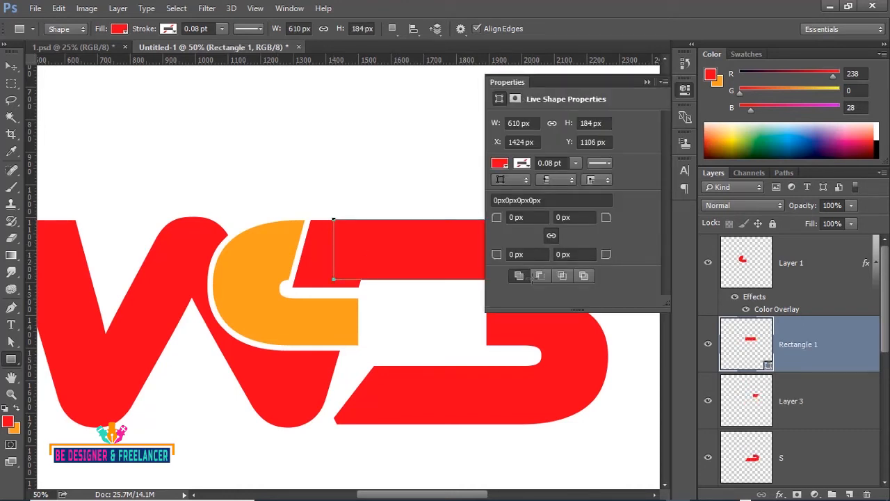
pyautogui.click(647, 82)
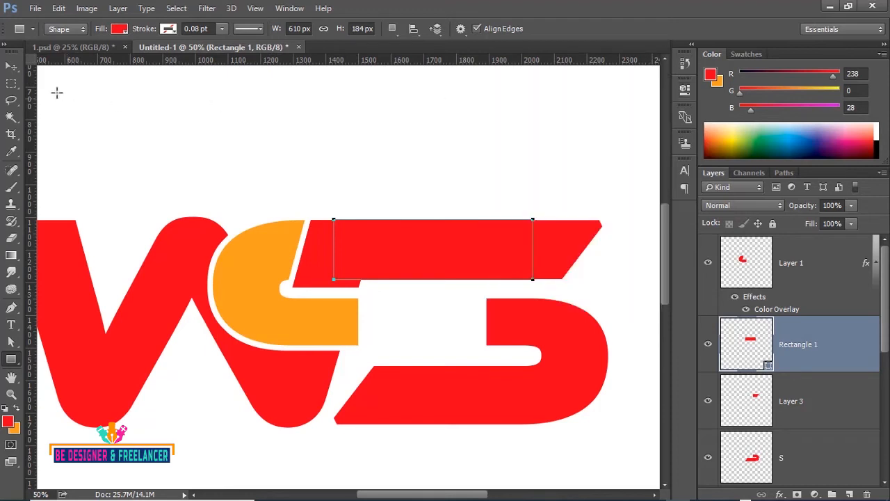
pyautogui.click(11, 66)
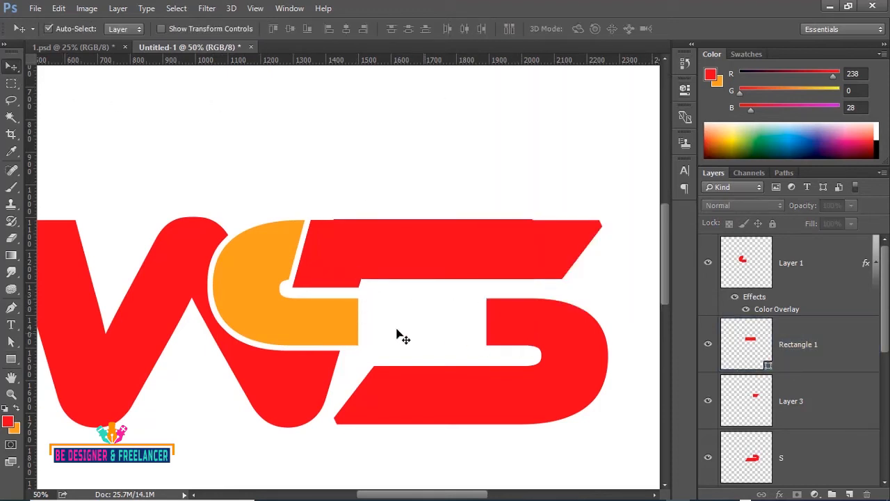
# Step: Draw a rectangle about 542 by 144 px bridging the orange curve's lower arm and the S's middle bar
pyautogui.click(12, 361)
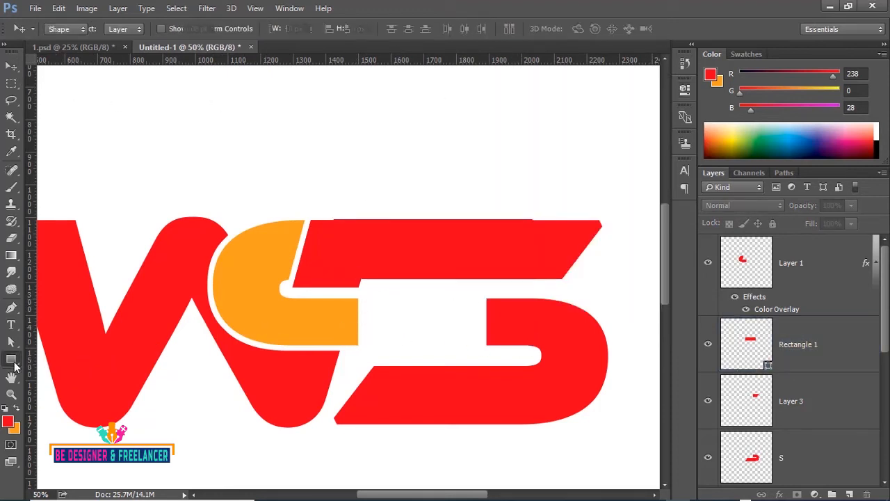
pyautogui.rightClick(13, 366)
pyautogui.click(63, 354)
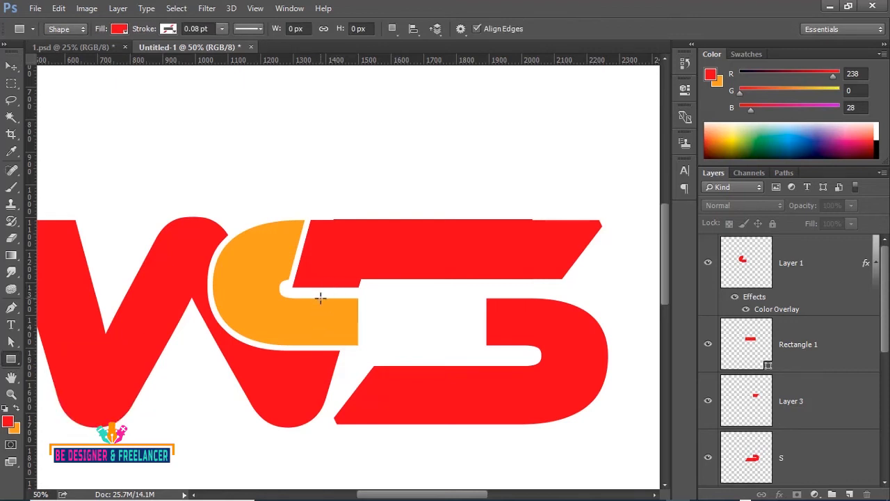
pyautogui.moveTo(320, 298); pyautogui.dragTo(496, 344)
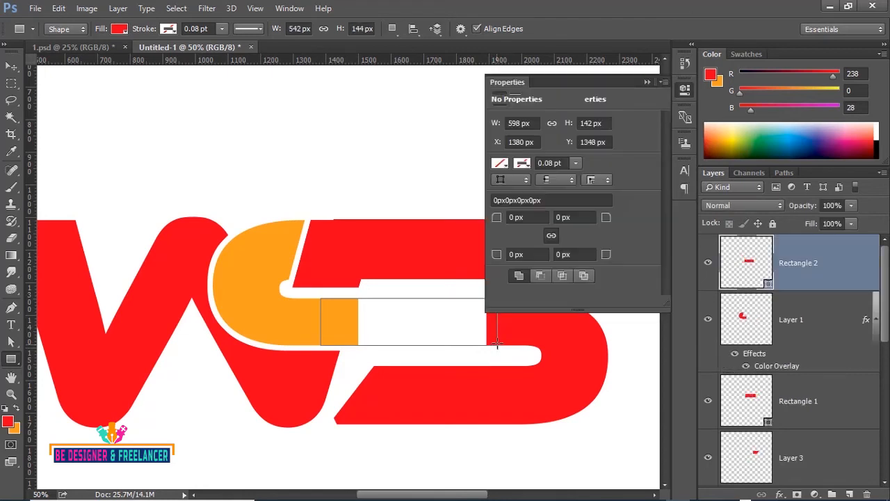
# Step: Fill the new bridging rectangle with the recently used orange
pyautogui.click(499, 164)
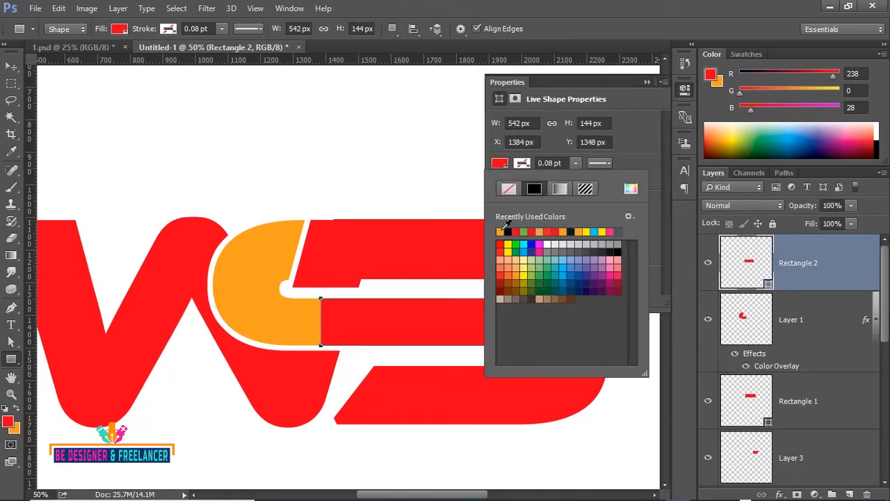
pyautogui.click(501, 231)
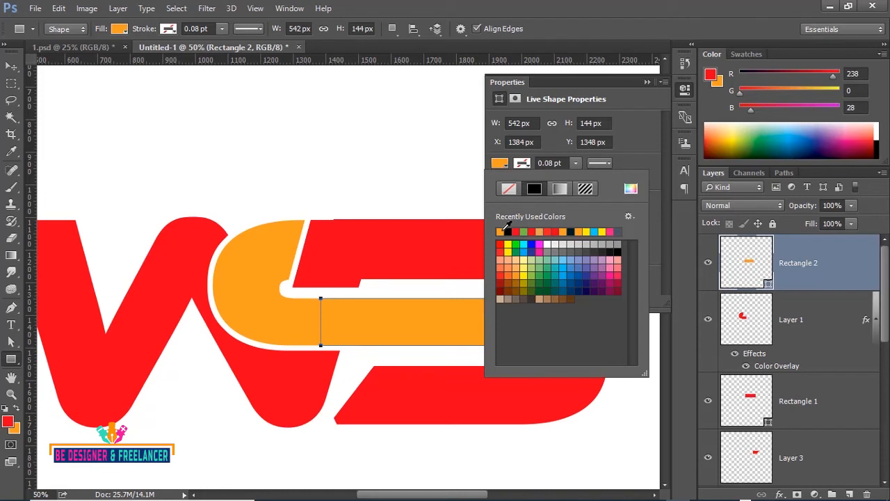
pyautogui.click(646, 82)
pyautogui.click(11, 66)
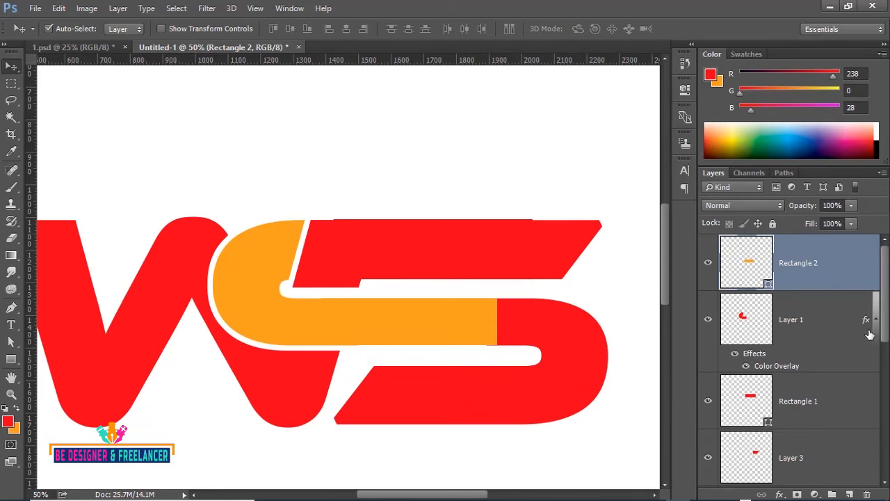
# Step: Apply a Color Overlay in orange f99f1e to the S layer
pyautogui.moveTo(888, 319); pyautogui.dragTo(888, 336)
pyautogui.scroll(-1, 887, 377)
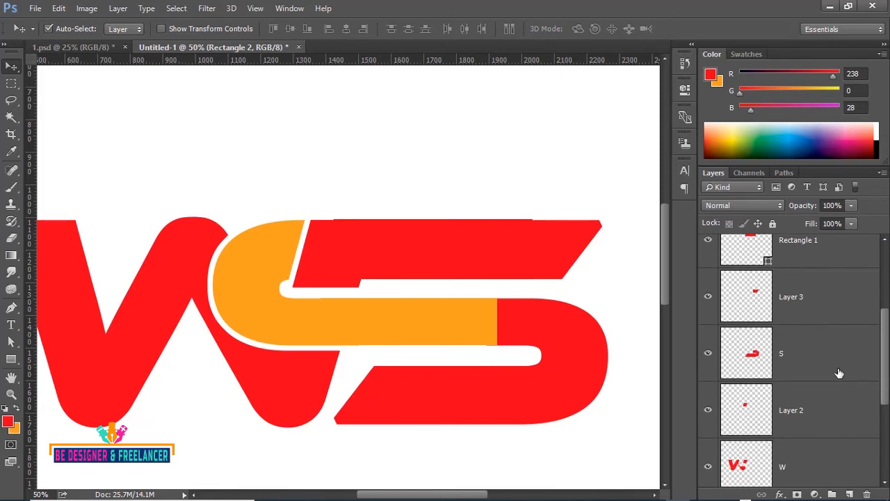
pyautogui.click(811, 354)
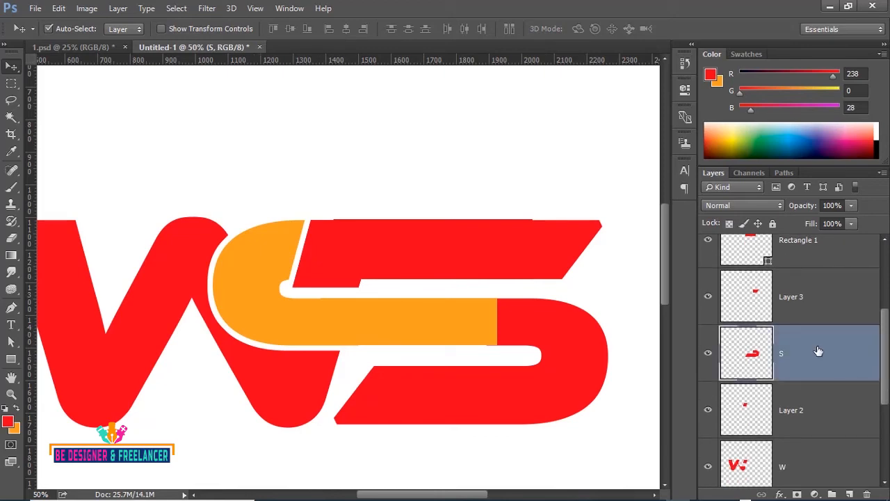
pyautogui.doubleClick(818, 352)
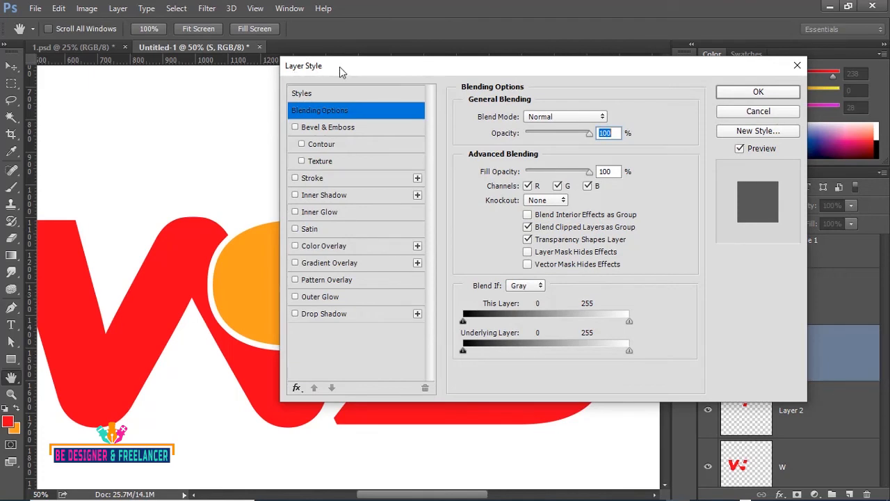
pyautogui.click(295, 247)
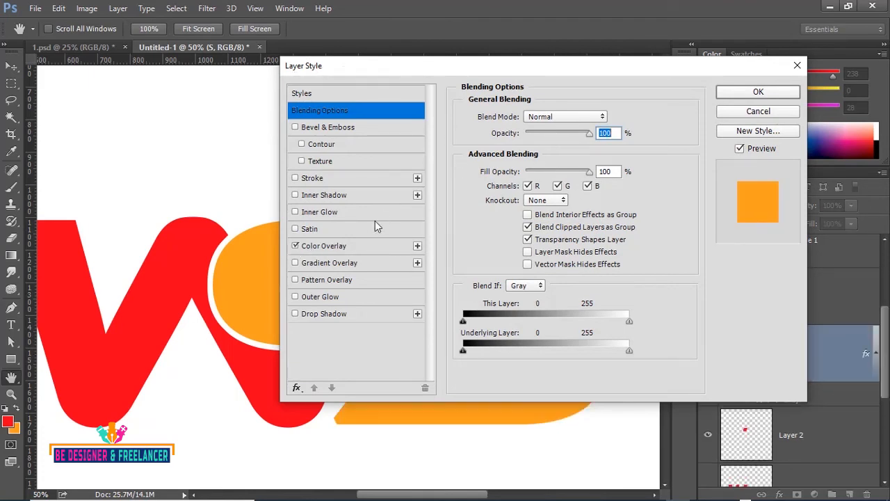
pyautogui.click(345, 246)
pyautogui.click(610, 118)
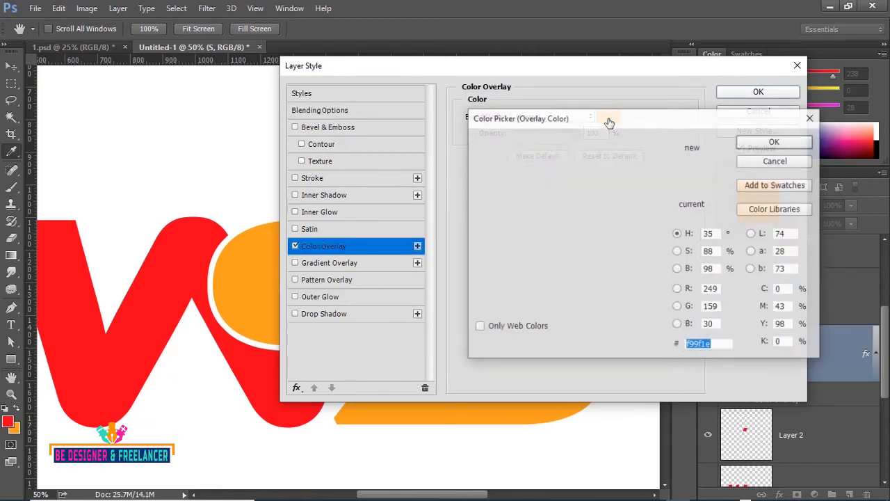
pyautogui.click(15, 430)
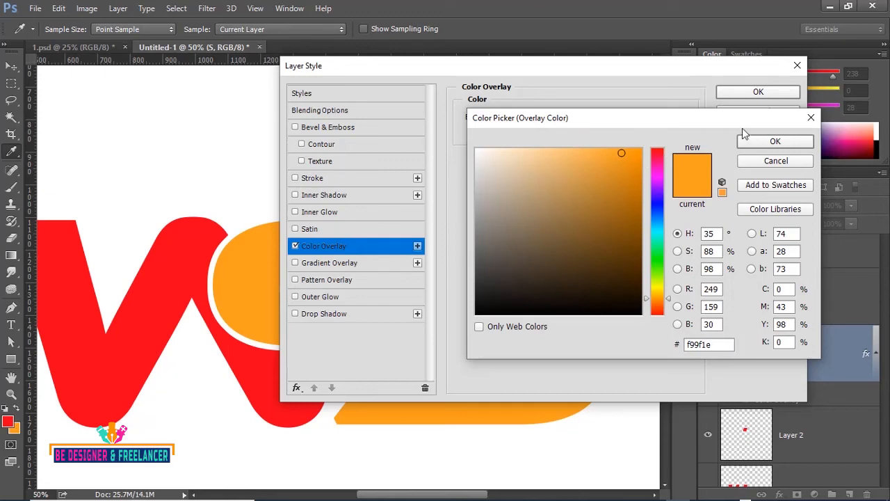
pyautogui.click(756, 142)
pyautogui.click(764, 88)
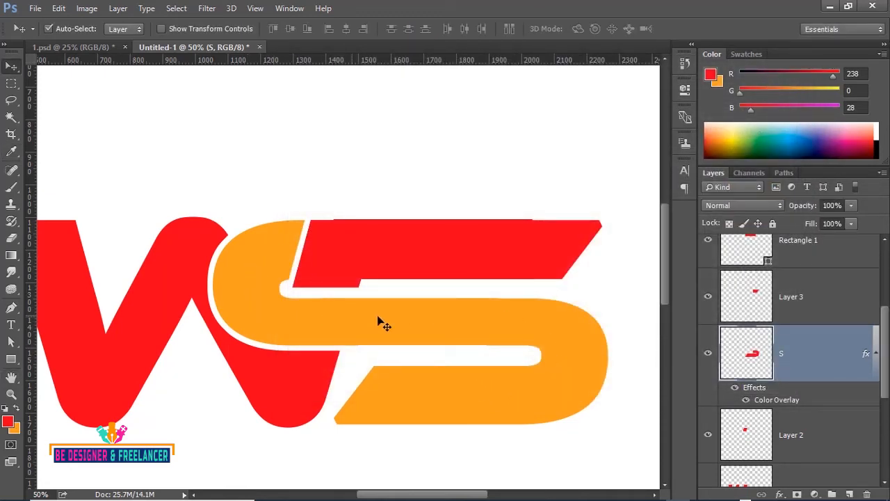
# Step: Group all the monogram layers from W up to Rectangle 2
pyautogui.click(387, 163)
pyautogui.hotkey('ctrl', '-')
pyautogui.hotkey('ctrl', '-')
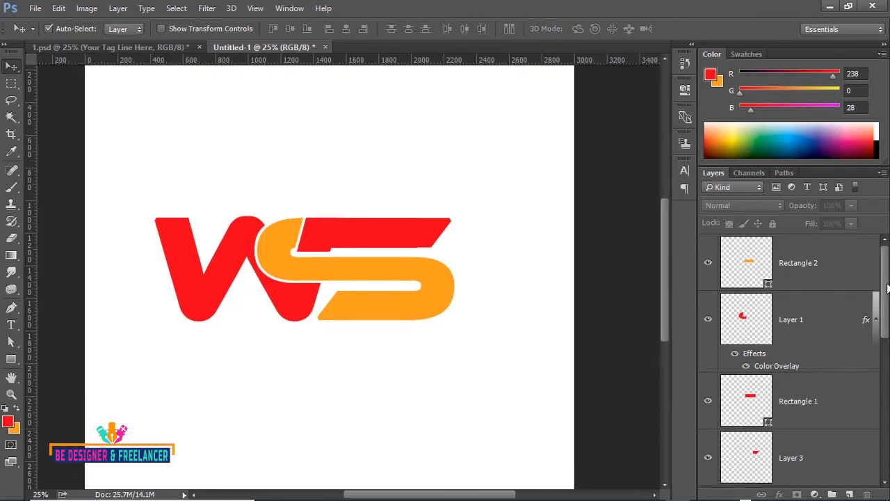
pyautogui.moveTo(886, 289); pyautogui.dragTo(847, 396)
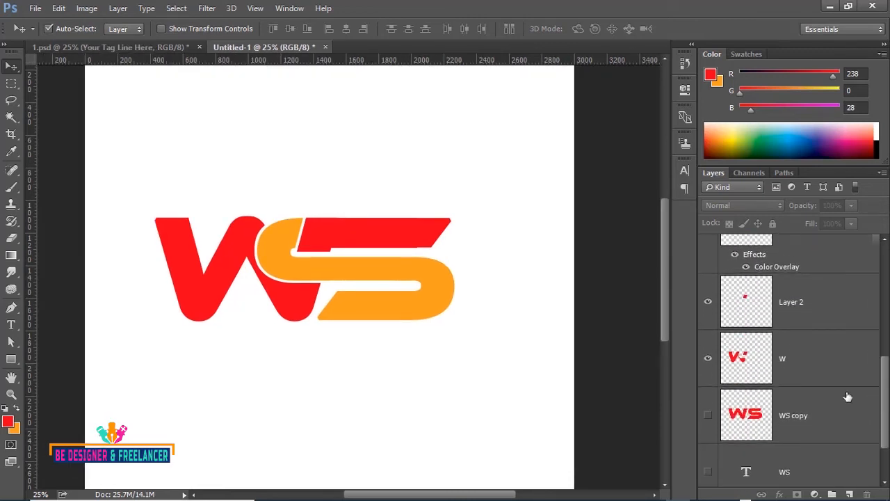
pyautogui.click(785, 363)
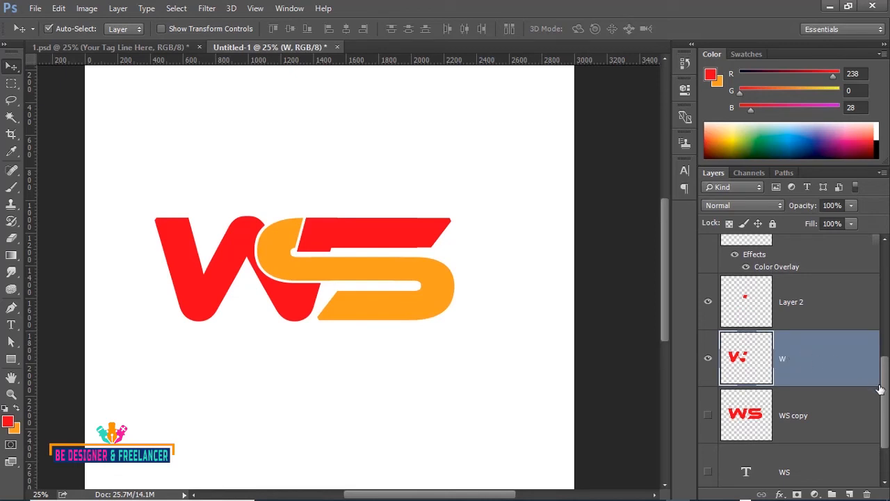
pyautogui.moveTo(886, 395); pyautogui.dragTo(886, 273)
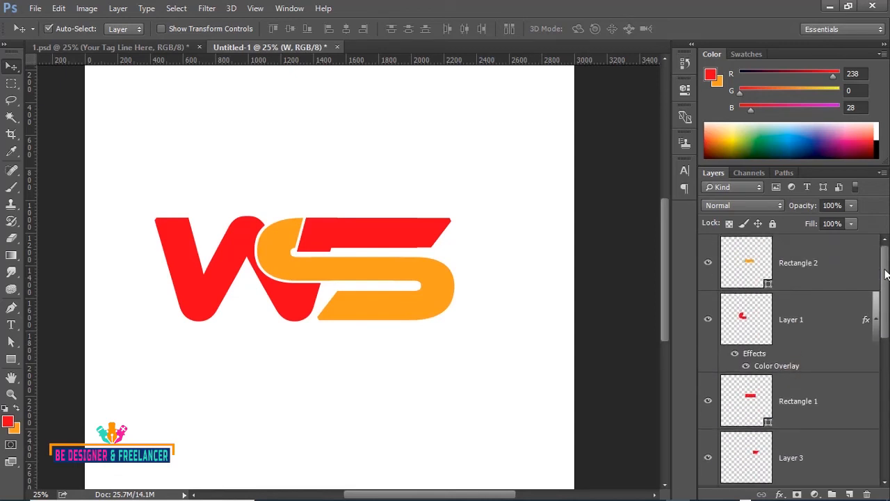
pyautogui.keyDown('shift'); pyautogui.click(796, 270); pyautogui.keyUp('shift')
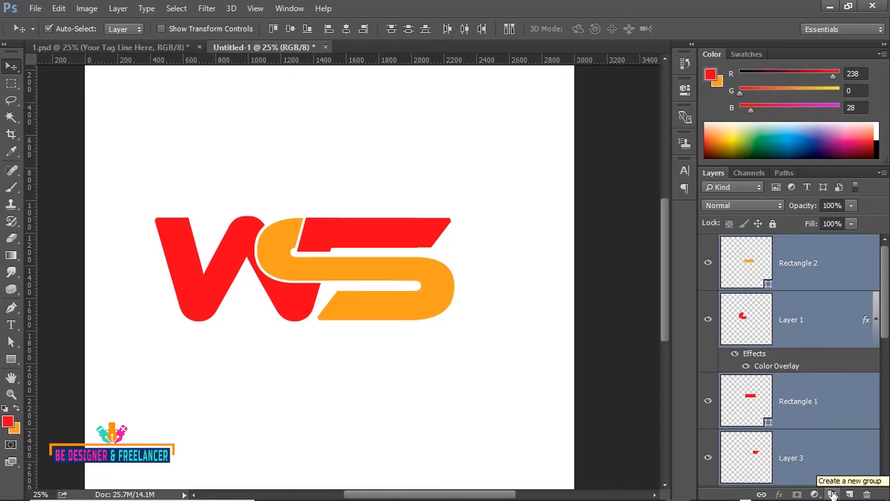
pyautogui.click(832, 493)
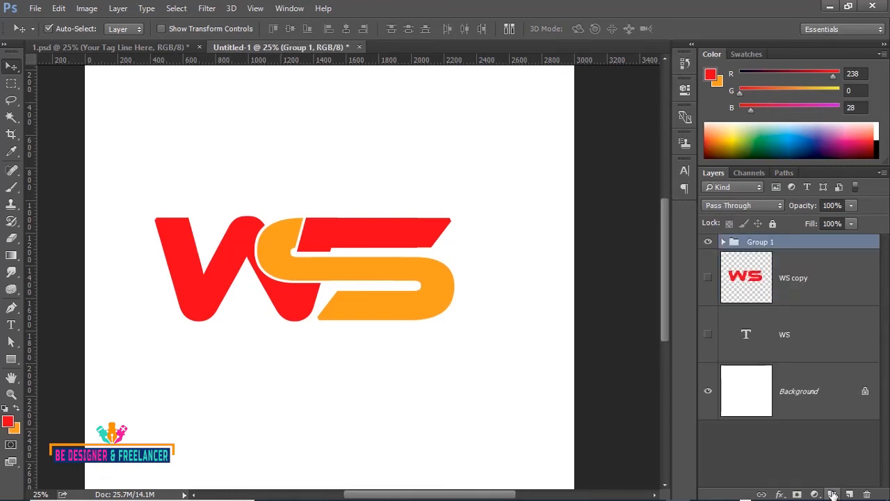
# Step: Add the red text Woody Shop below the monogram in Ethnocentric Regular at 124 px
pyautogui.click(172, 49)
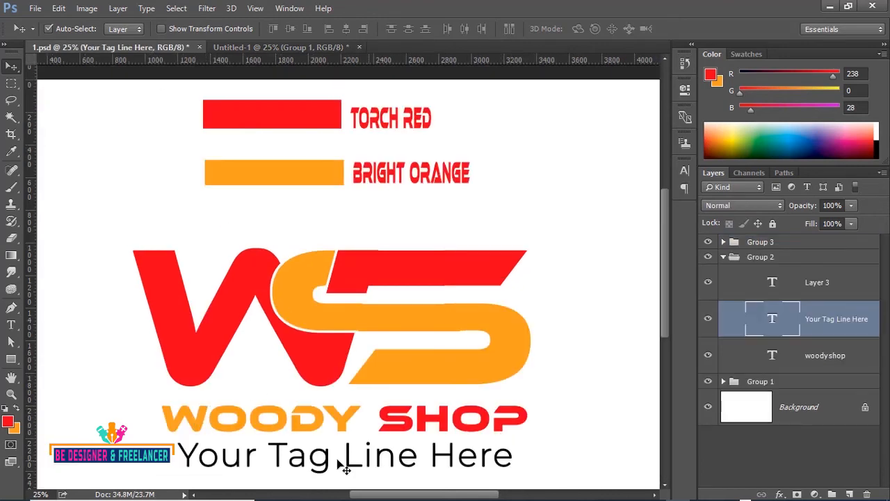
pyautogui.click(294, 49)
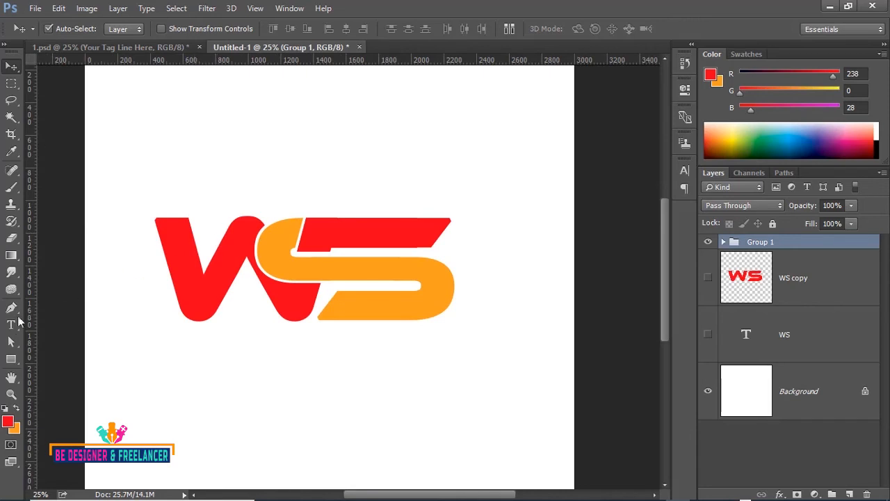
pyautogui.click(11, 325)
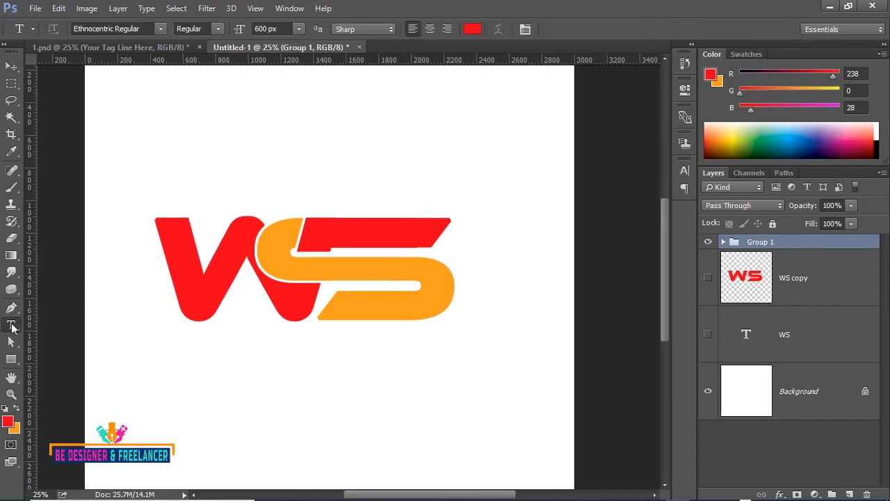
pyautogui.click(298, 29)
pyautogui.press('v')
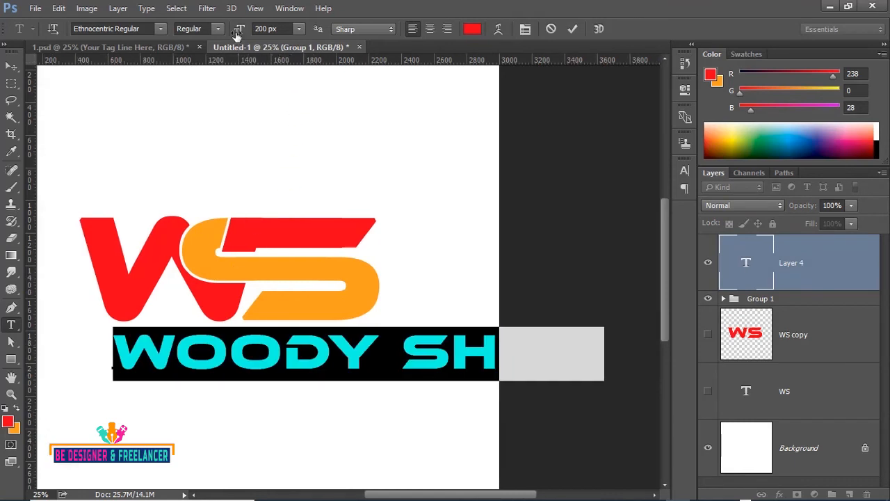
pyautogui.moveTo(236, 35); pyautogui.dragTo(193, 32)
pyautogui.hotkey('ctrl', 'Return')
pyautogui.press('v')
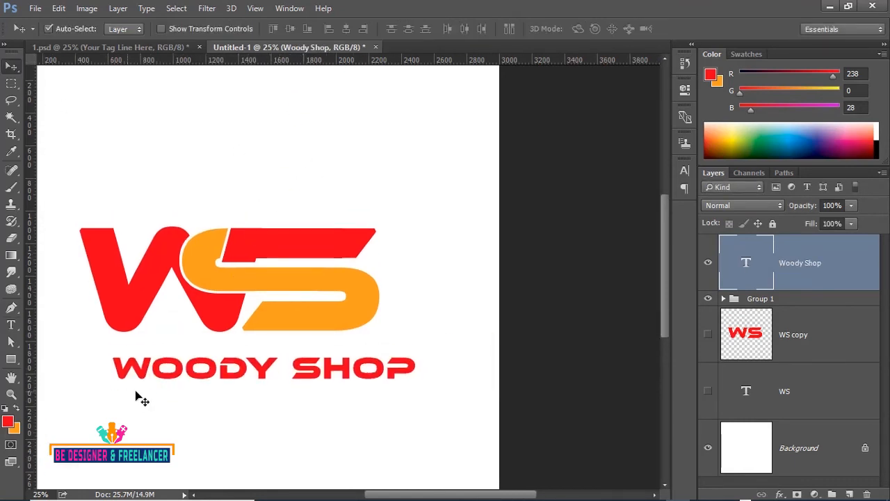
# Step: Copy the Your Tag Line Here text from 1.psd into the Untitled-1 document and place it just below Woody Shop
pyautogui.click(127, 30)
pyautogui.click(85, 46)
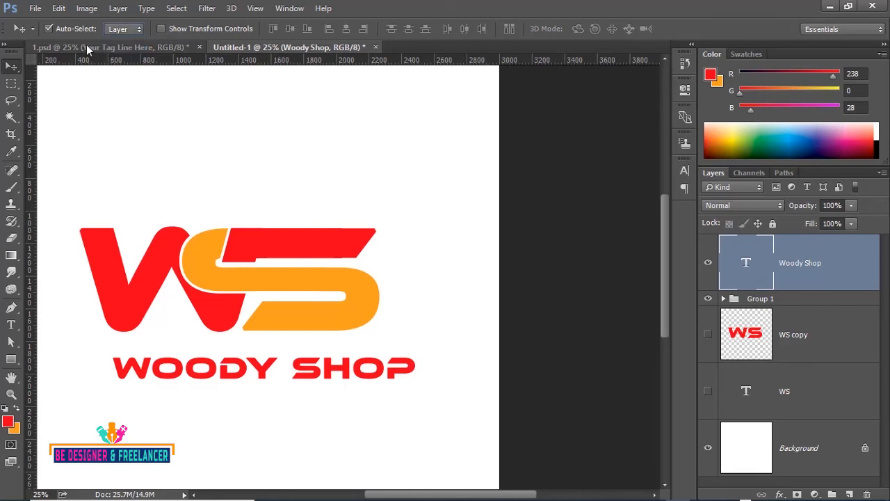
pyautogui.click(137, 49)
pyautogui.moveTo(252, 455); pyautogui.dragTo(280, 396)
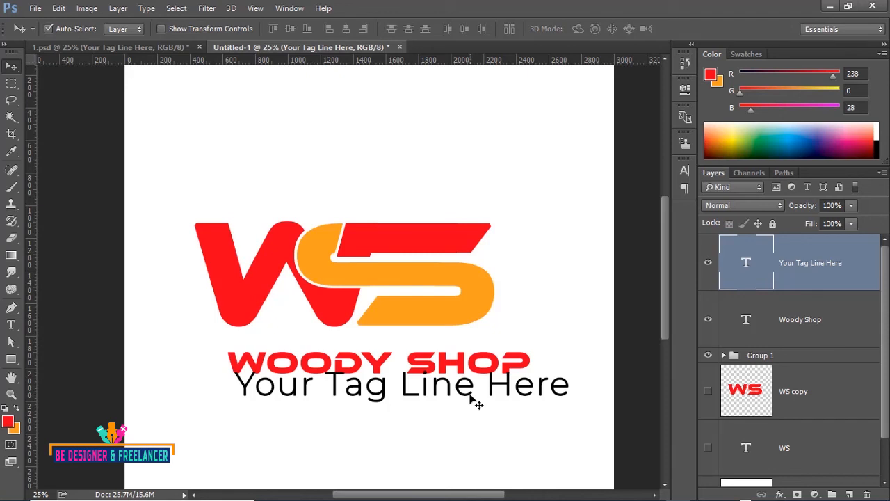
pyautogui.moveTo(360, 382); pyautogui.dragTo(345, 400)
# Step: Set the tag line's font size to 181 px
pyautogui.doubleClick(747, 262)
pyautogui.moveTo(239, 28); pyautogui.dragTo(39, 66)
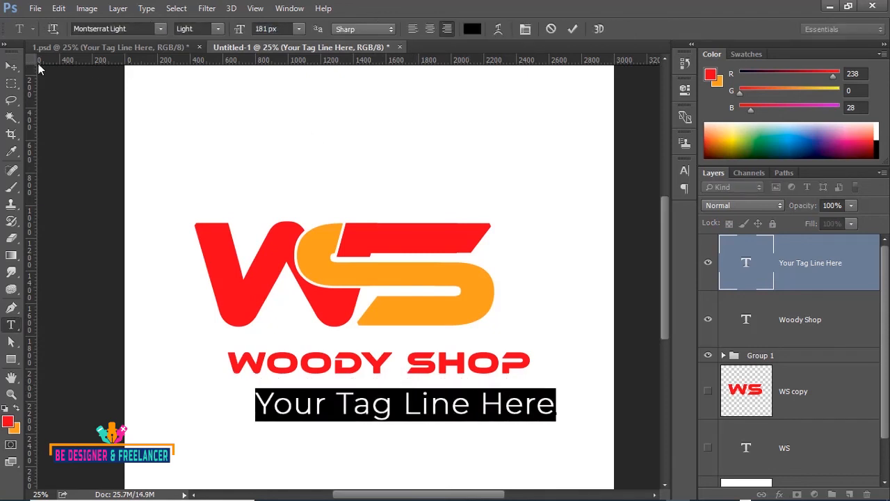
pyautogui.click(11, 65)
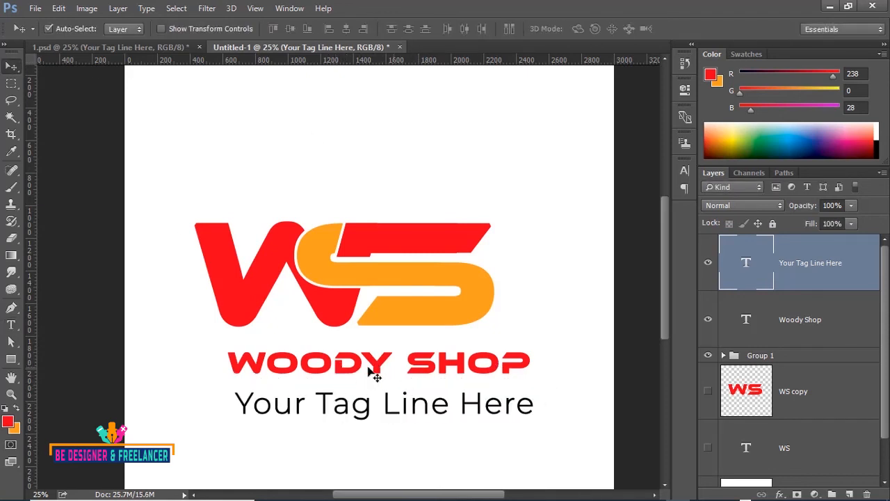
# Step: Recolor the word Woody in the shop name to orange f99f1e
pyautogui.click(12, 325)
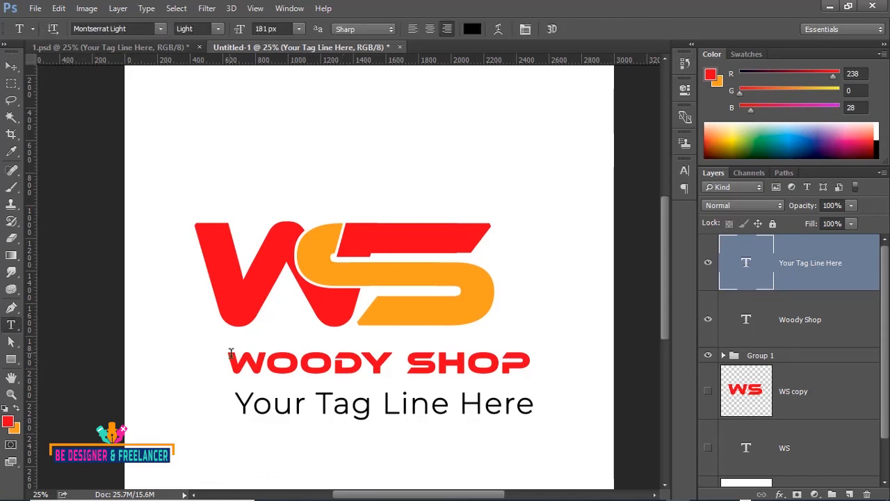
pyautogui.moveTo(230, 353); pyautogui.dragTo(394, 363)
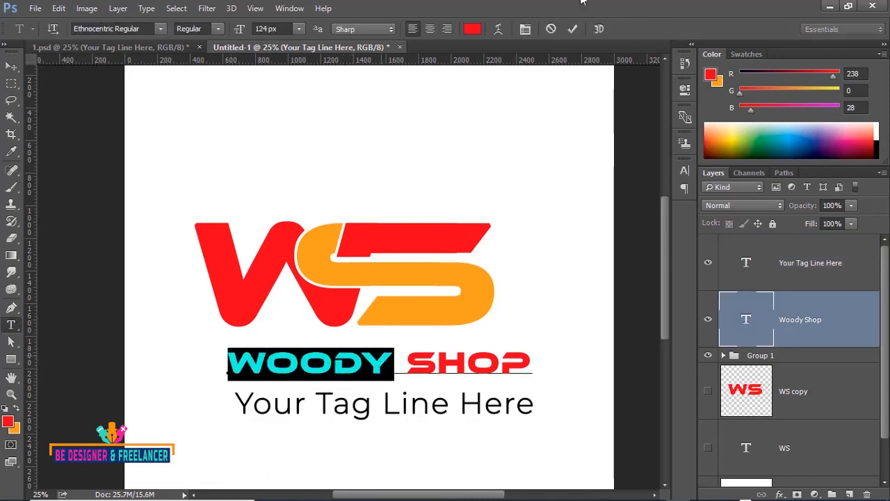
pyautogui.click(474, 29)
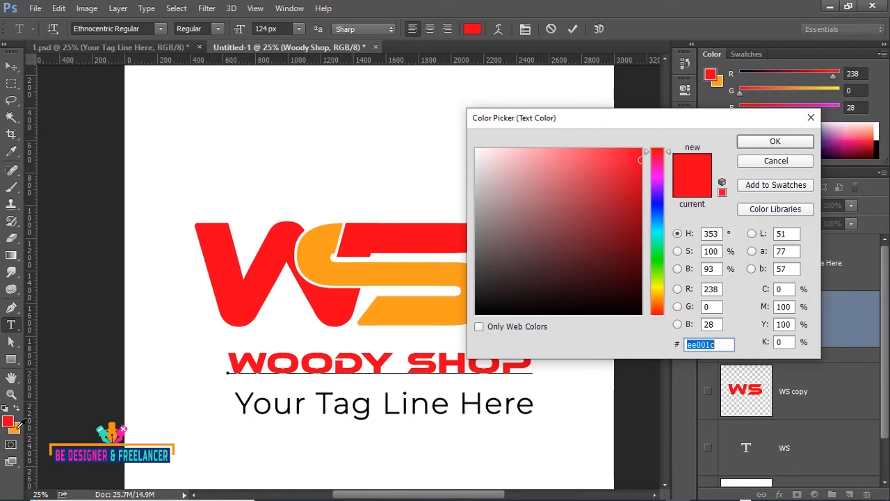
pyautogui.write('f99f1e')
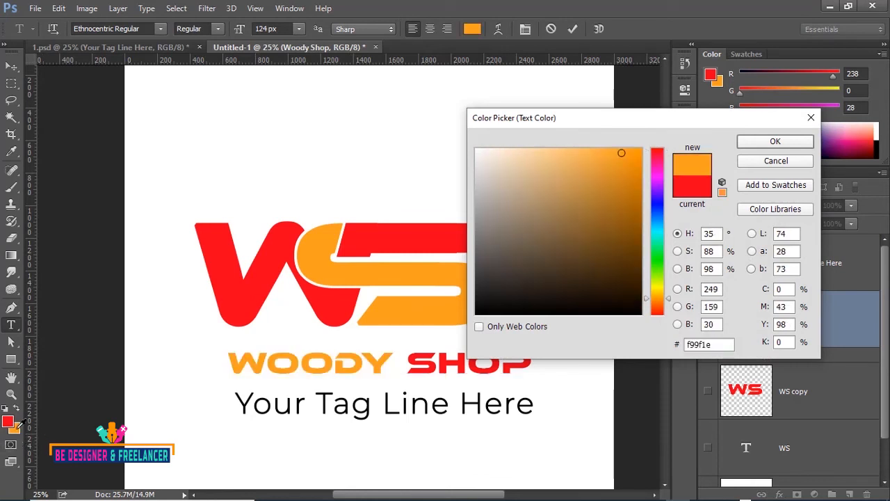
pyautogui.click(774, 142)
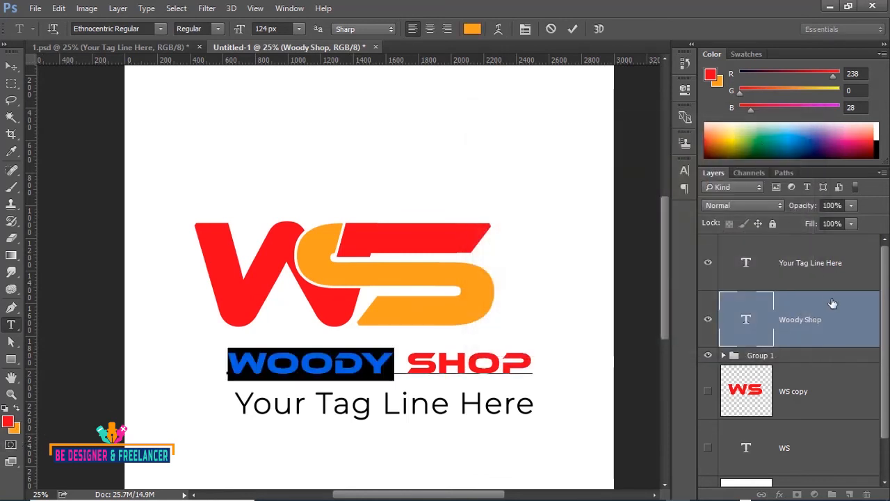
# Step: Group the Woody Shop and tag line text layers and align this group with the monogram group by horizontal centers
pyautogui.keyDown('shift'); pyautogui.click(809, 268); pyautogui.keyUp('shift')
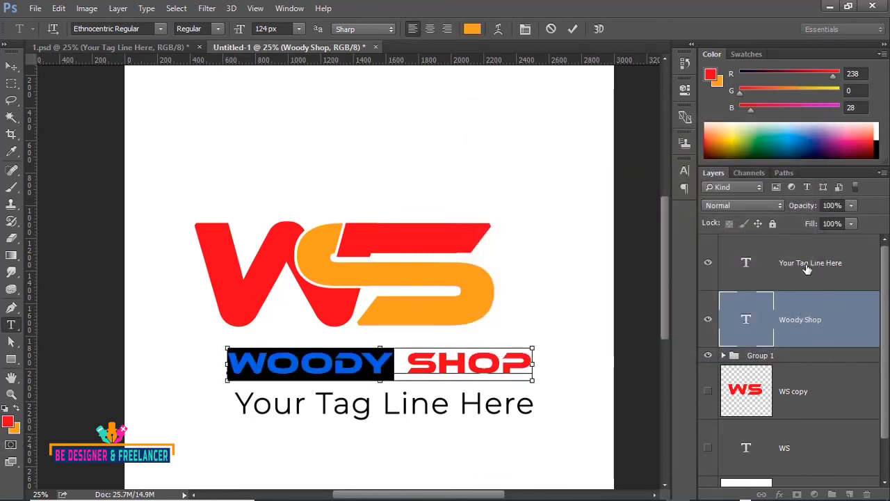
pyautogui.click(832, 494)
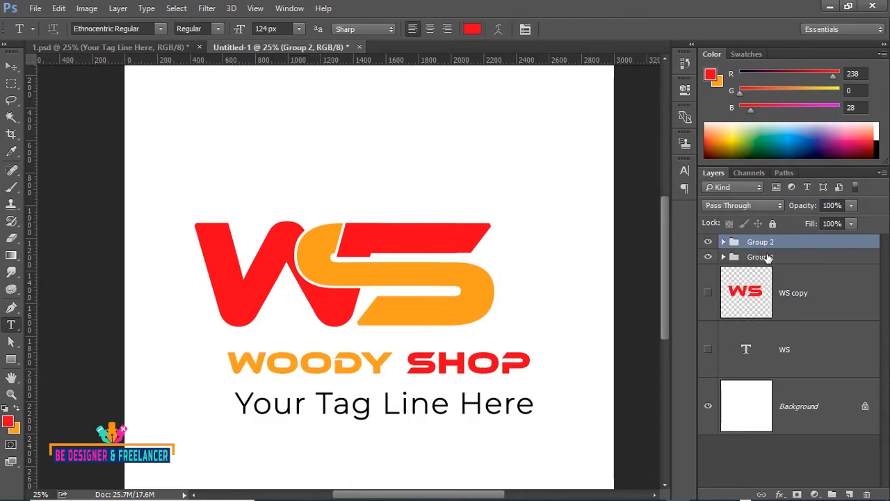
pyautogui.keyDown('shift'); pyautogui.click(765, 257); pyautogui.keyUp('shift')
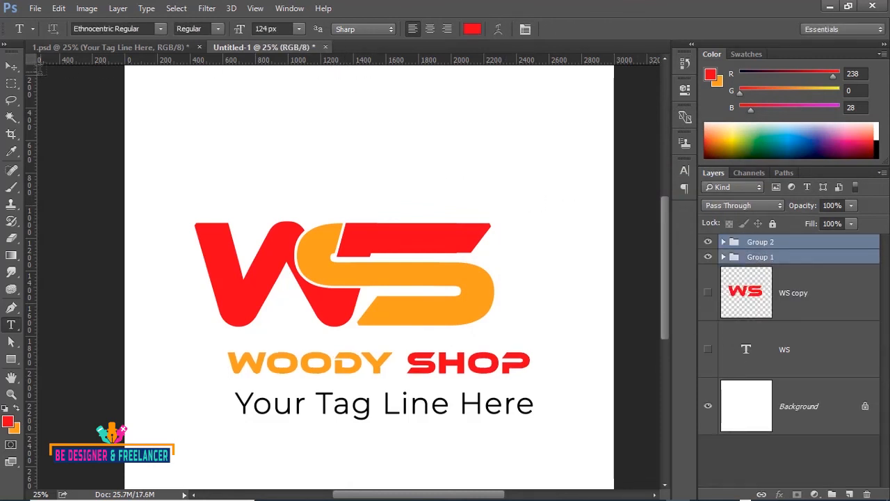
pyautogui.click(16, 68)
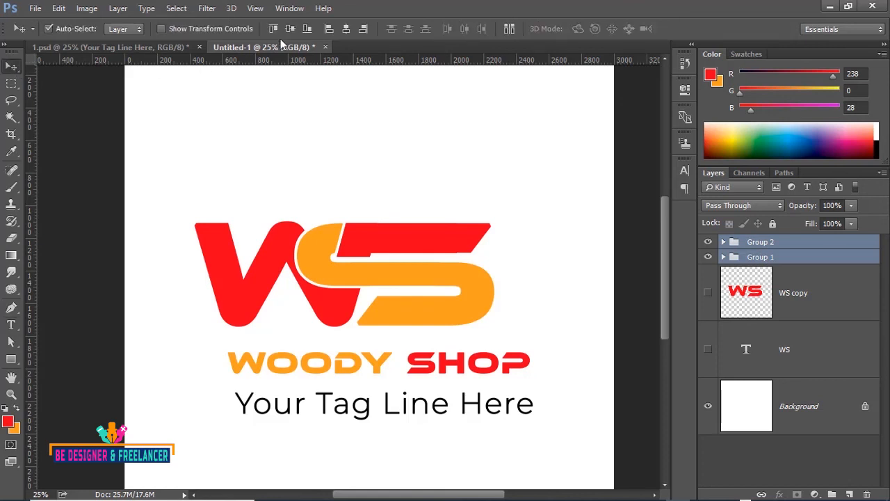
pyautogui.click(345, 28)
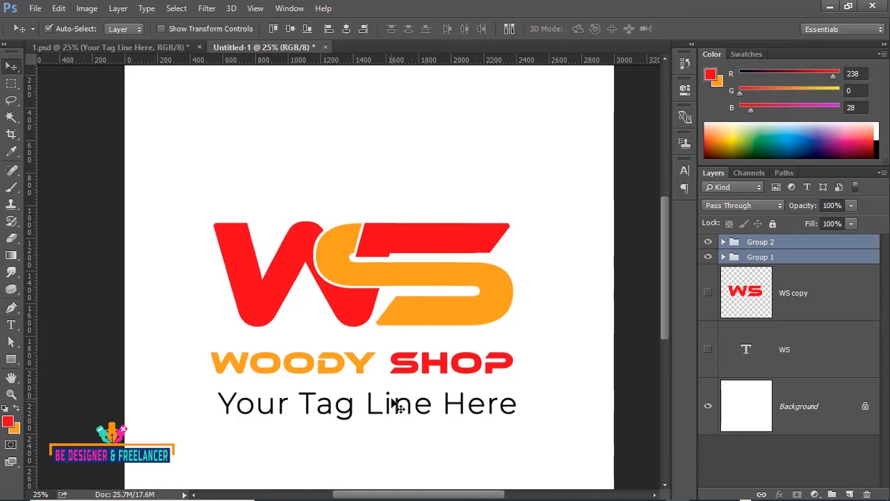